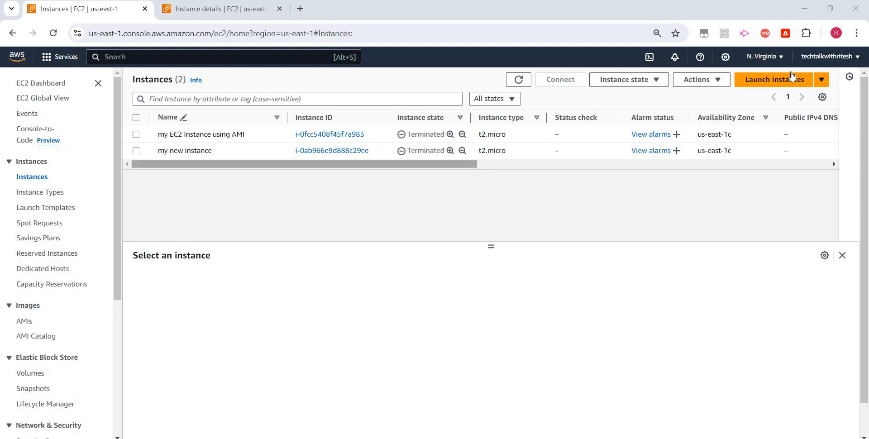
- Start launching a new EC2 instance and name it "EC2 demo for security group"
click(797, 84)
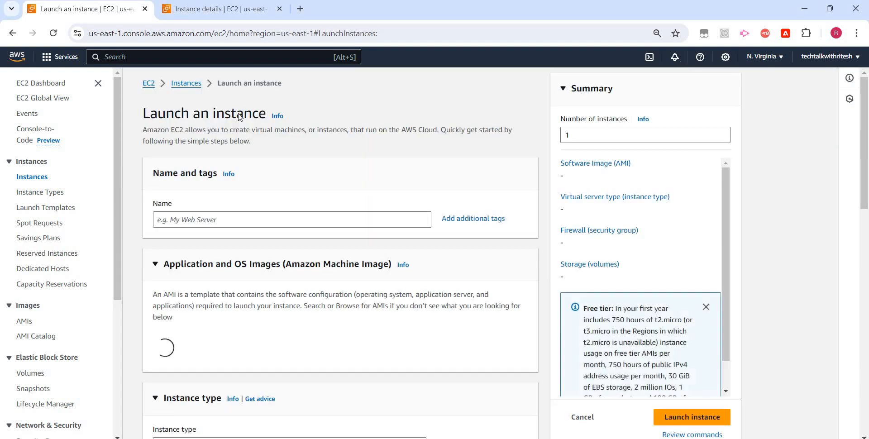
click(116, 221)
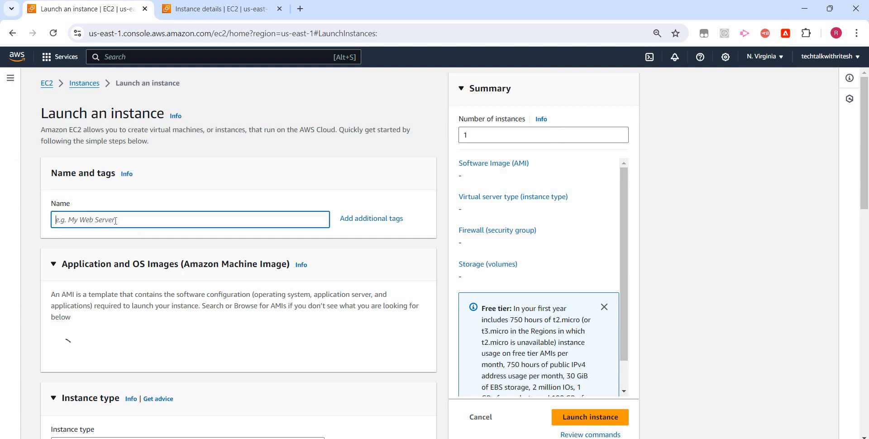
text(d)
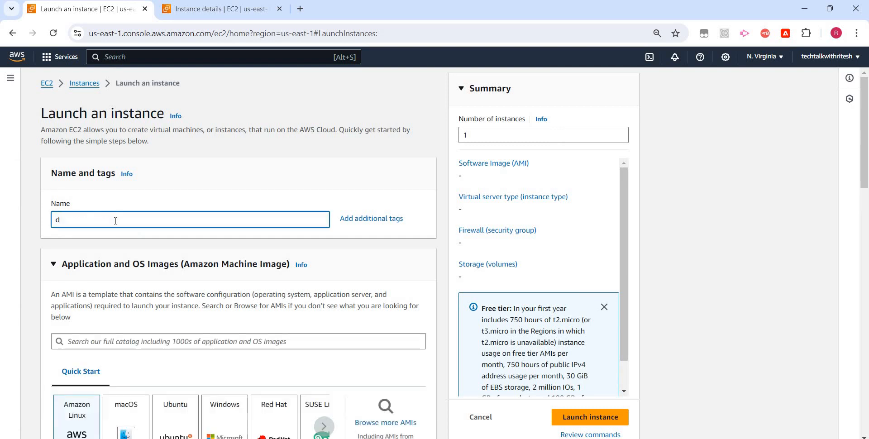
text(emo for secu)
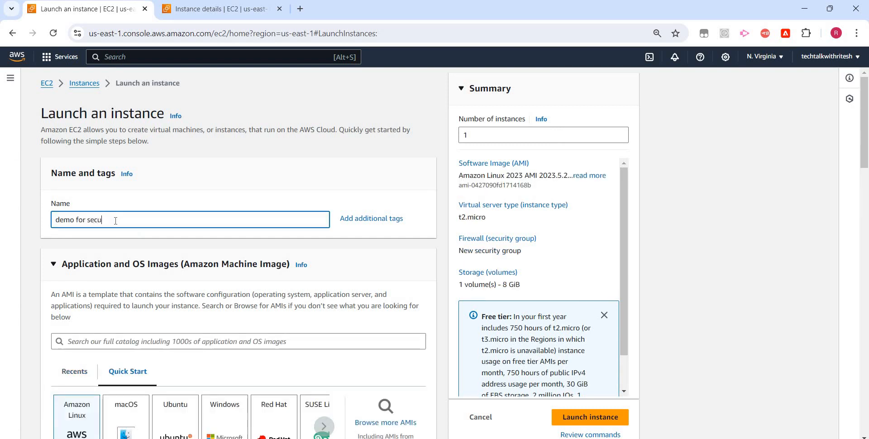
text(rity group)
key(Home)
text(EC2)
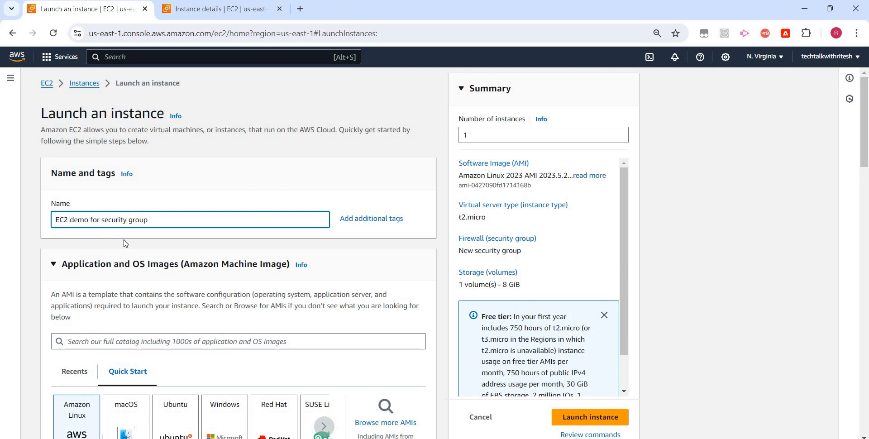
- Keep the default Amazon Linux image and t2.micro type, and choose "My EC2 key pair" as the login key pair
scroll(81, 315, down, 1)
scroll(81, 315, down, 1)
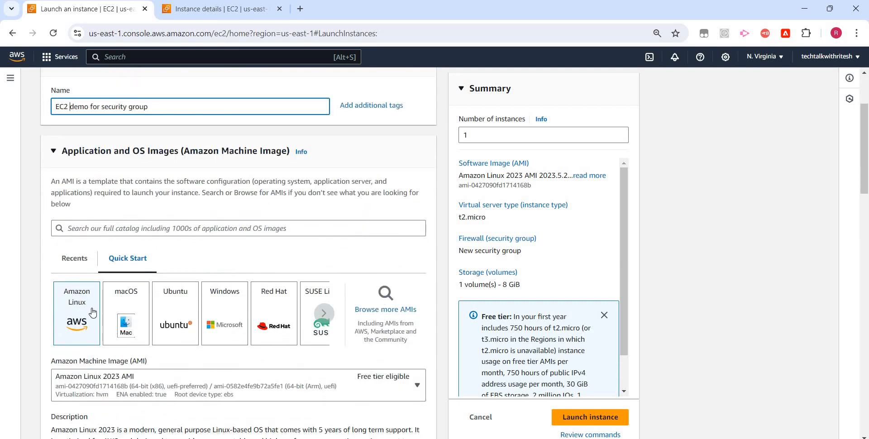
scroll(101, 309, down, 2)
scroll(105, 310, down, 1)
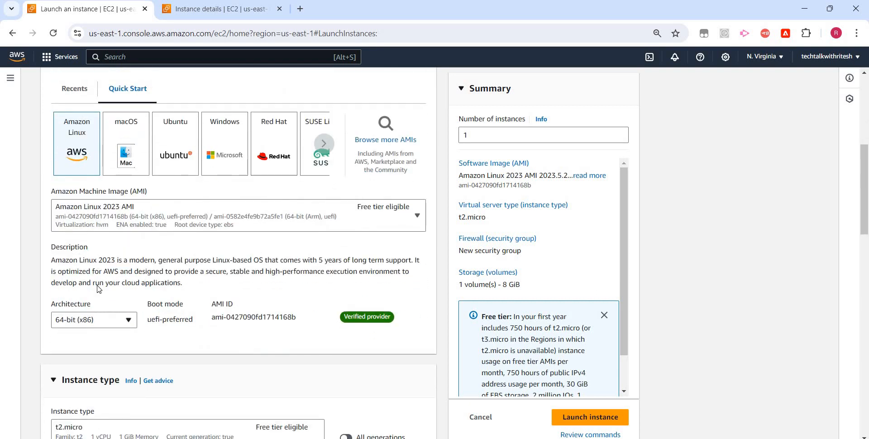
scroll(135, 292, down, 2)
scroll(134, 292, down, 2)
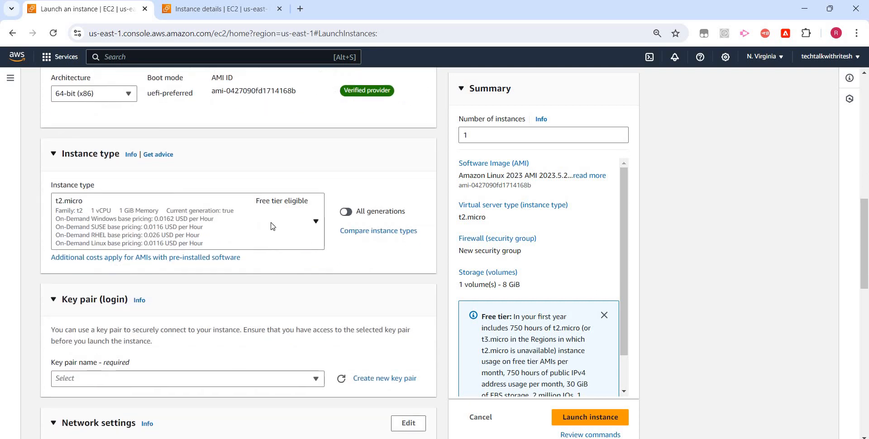
scroll(142, 290, down, 1)
scroll(142, 290, down, 2)
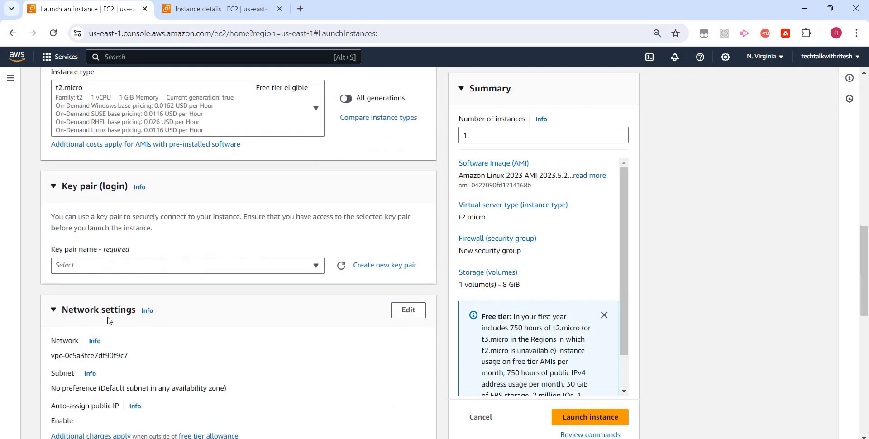
scroll(146, 302, down, 1)
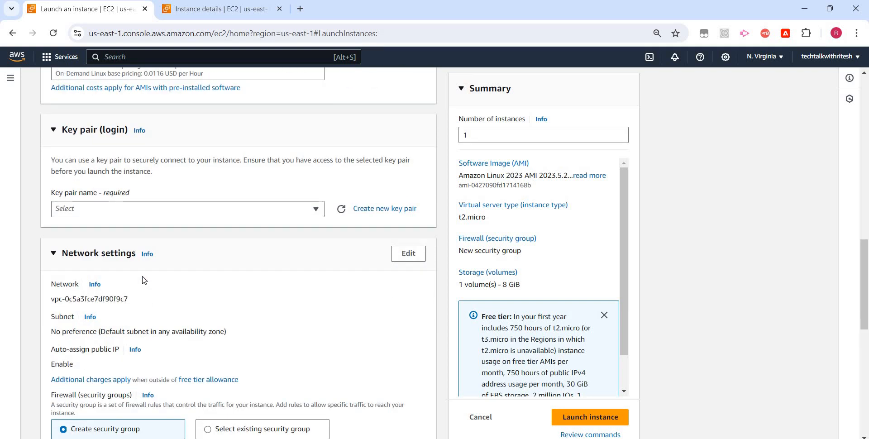
click(105, 209)
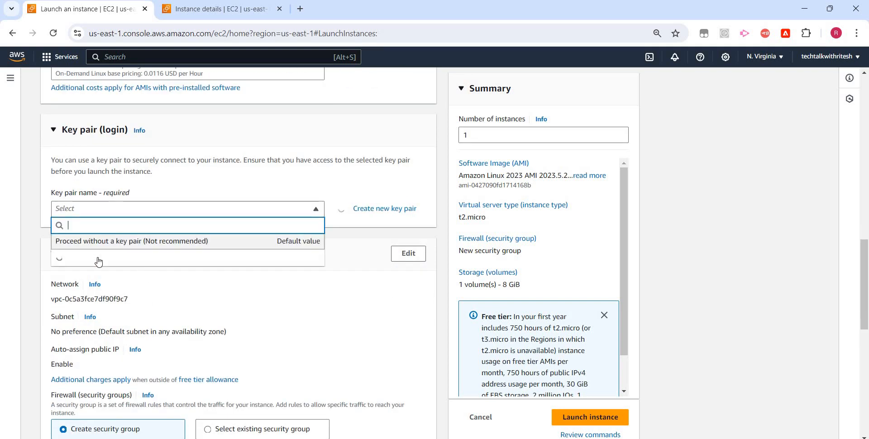
click(86, 256)
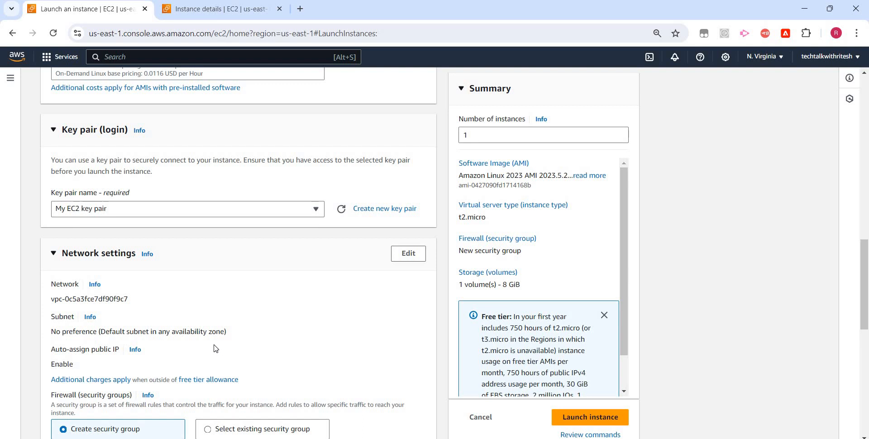
- Allow HTTP traffic from the internet in the new security group's firewall rules
scroll(213, 346, down, 2)
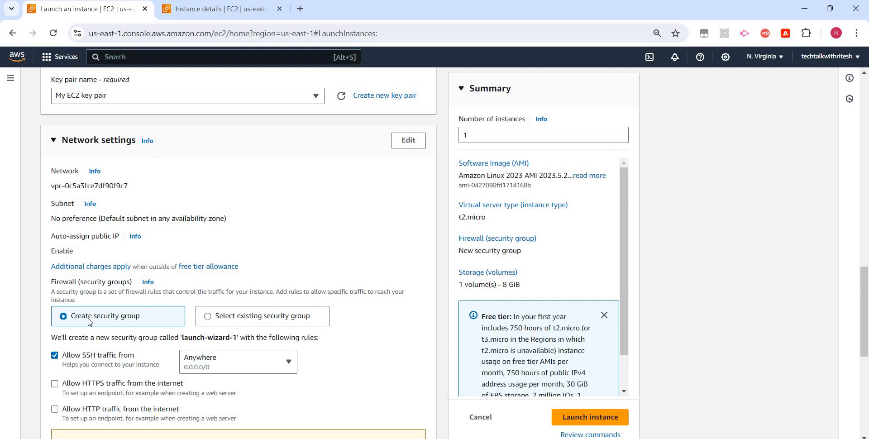
scroll(90, 321, down, 1)
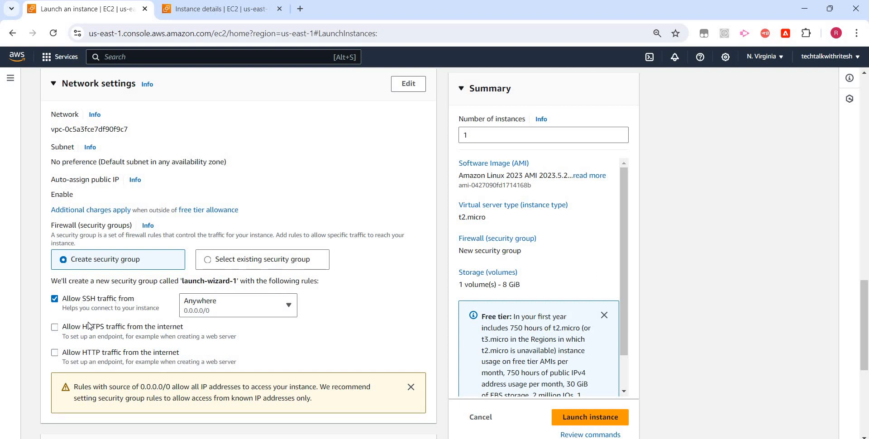
click(55, 353)
- Fill the instance's user data with the httpd install script from the "new 184" file in Notepad++
scroll(145, 305, down, 5)
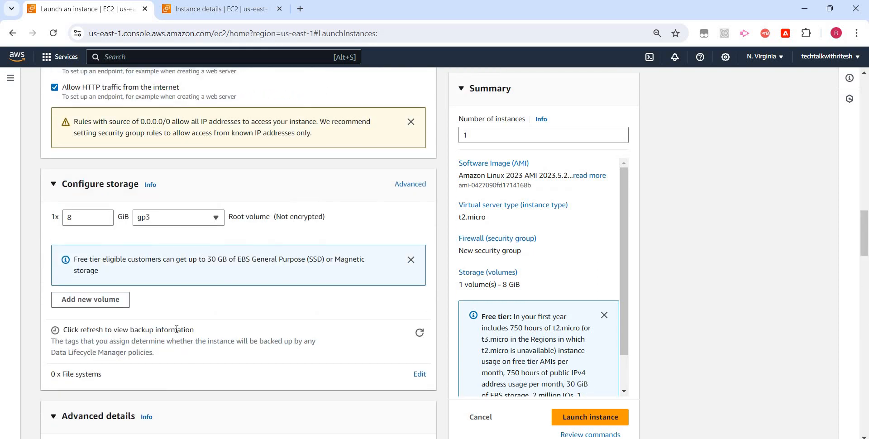
scroll(177, 329, down, 13)
scroll(177, 333, down, 20)
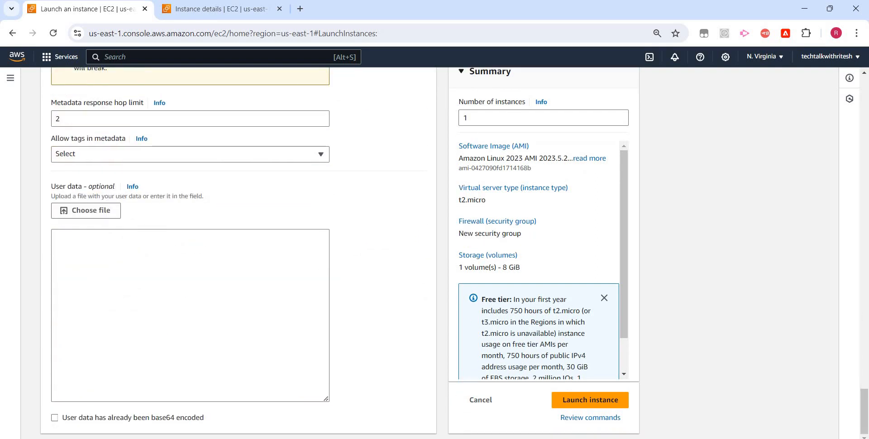
click(178, 312)
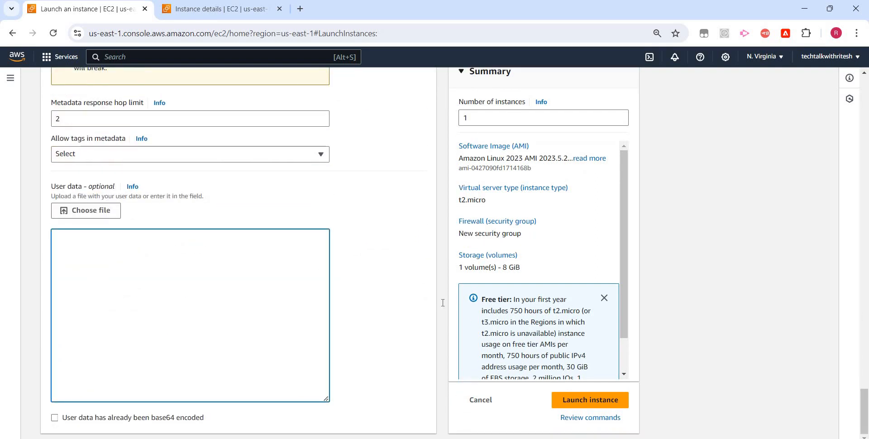
key(alt+Tab)
key(ctrl+a)
key(ctrl+c)
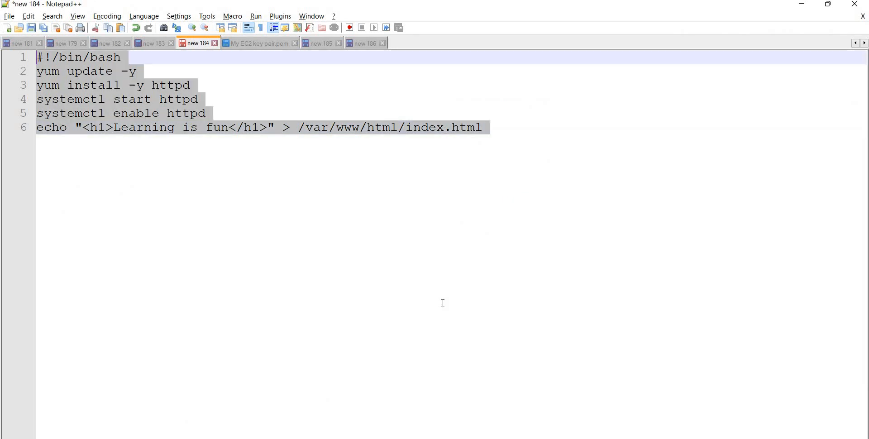
key(alt+Tab)
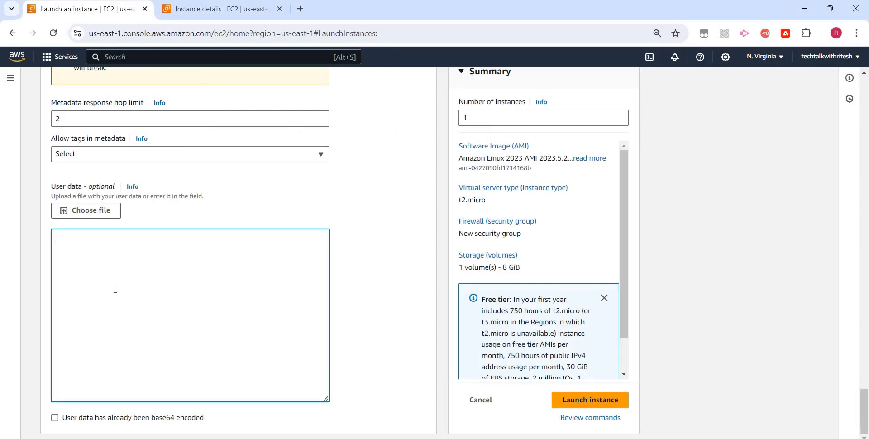
key(ctrl+v)
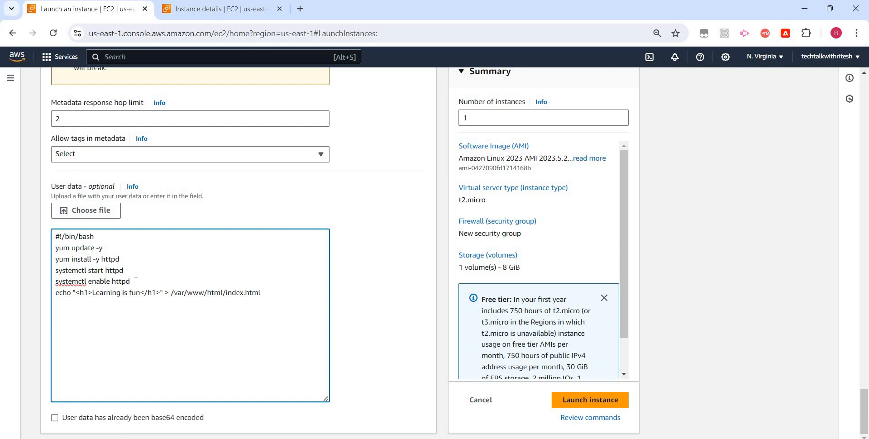
- Review the user data script's httpd and index.html lines, then the advanced details, storage and security group settings
drag(106, 272, 131, 281)
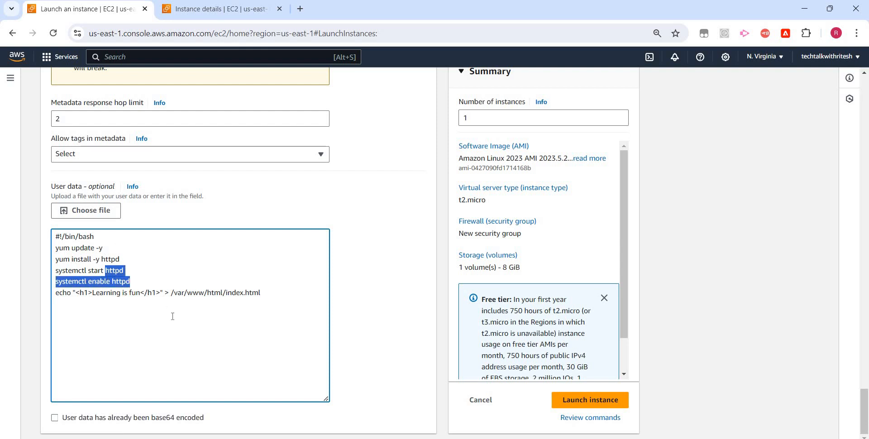
click(269, 293)
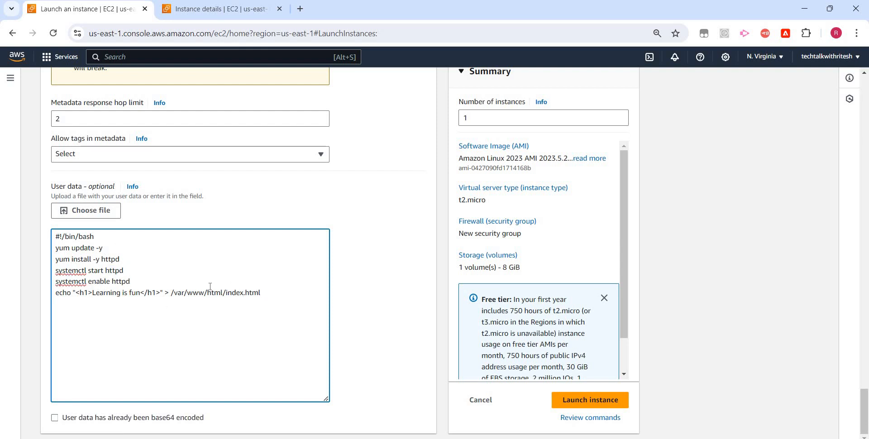
drag(262, 292, 161, 290)
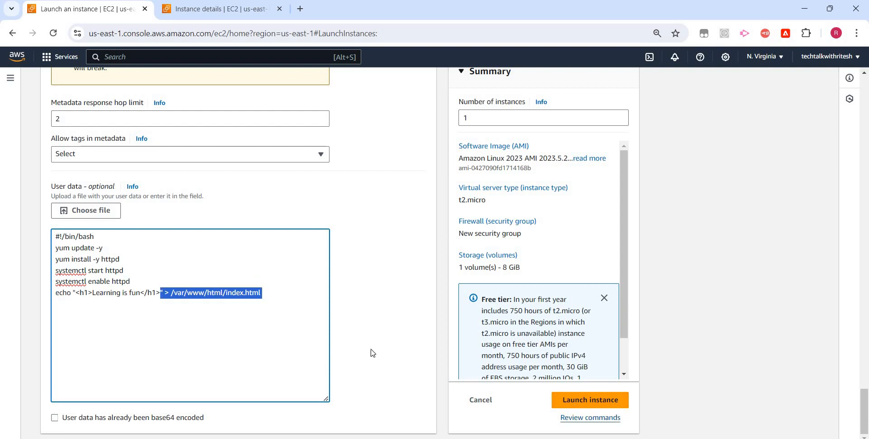
scroll(192, 278, up, 10)
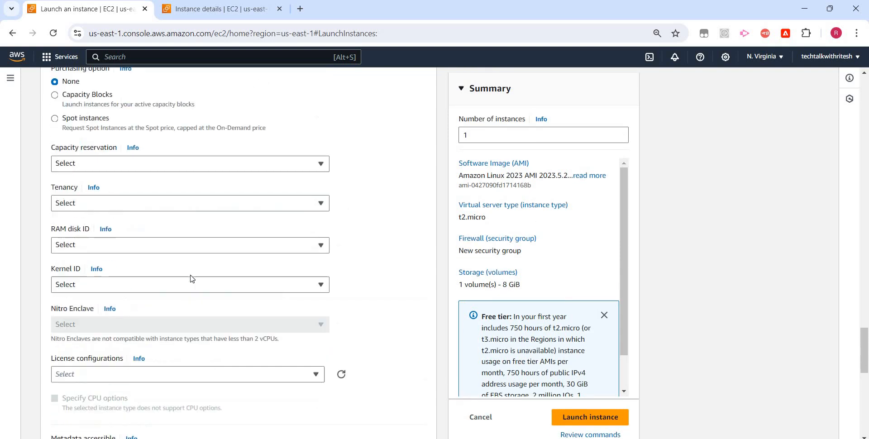
scroll(135, 274, up, 5)
scroll(132, 273, up, 4)
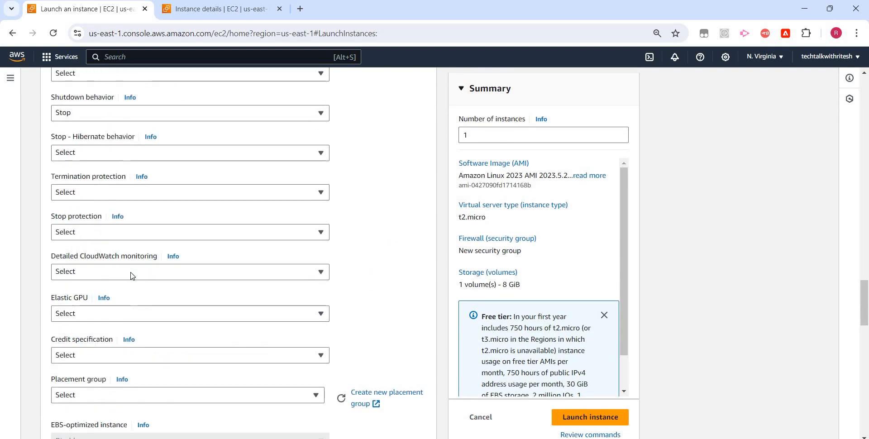
scroll(132, 275, up, 7)
scroll(100, 334, up, 1)
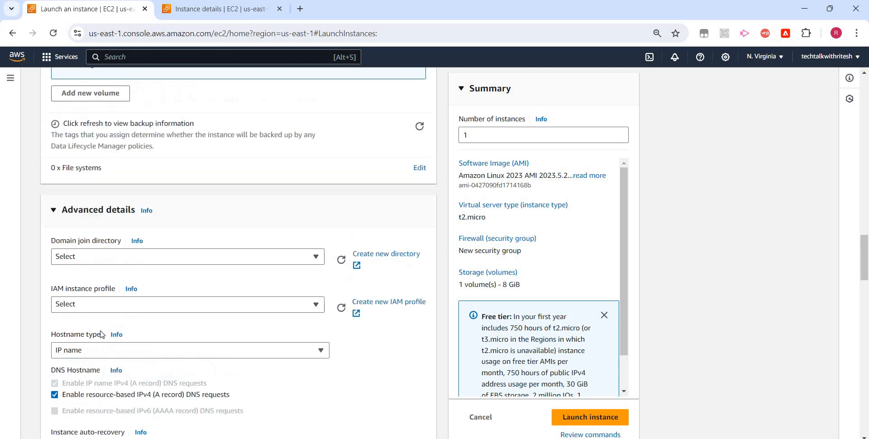
scroll(101, 334, up, 5)
scroll(100, 249, up, 5)
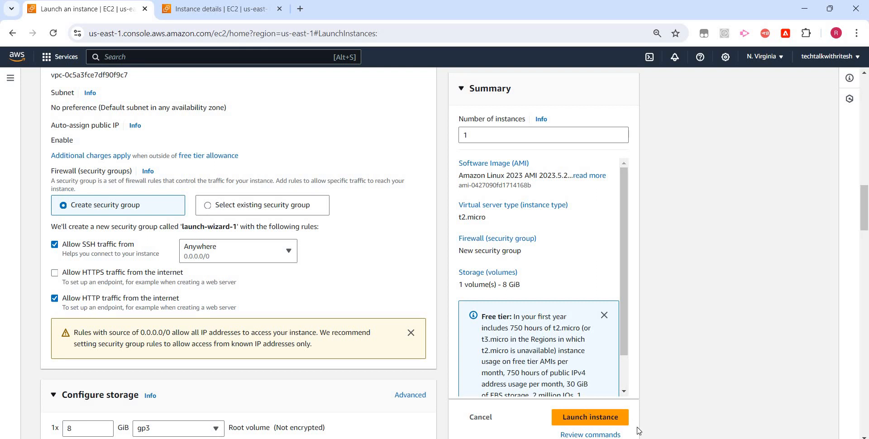
- Launch the configured instance, open it in the instances list and refresh its state
click(607, 424)
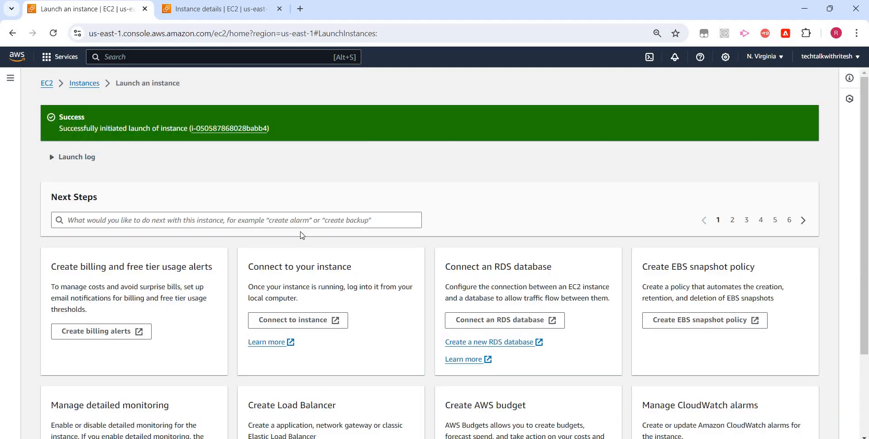
click(227, 129)
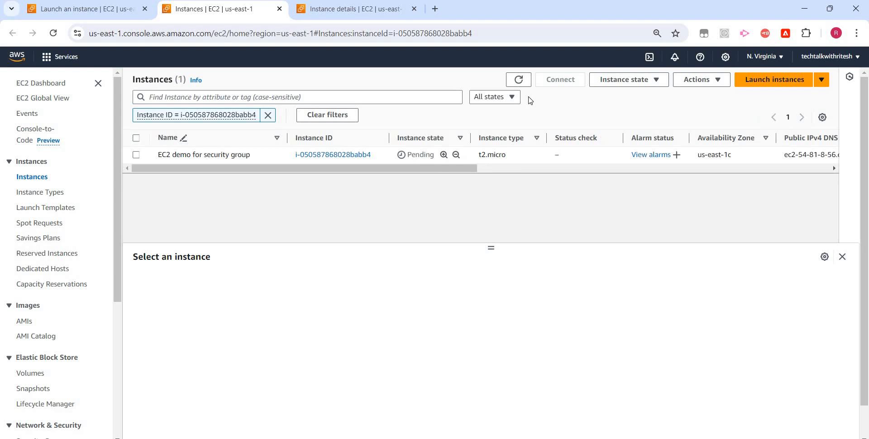
click(518, 80)
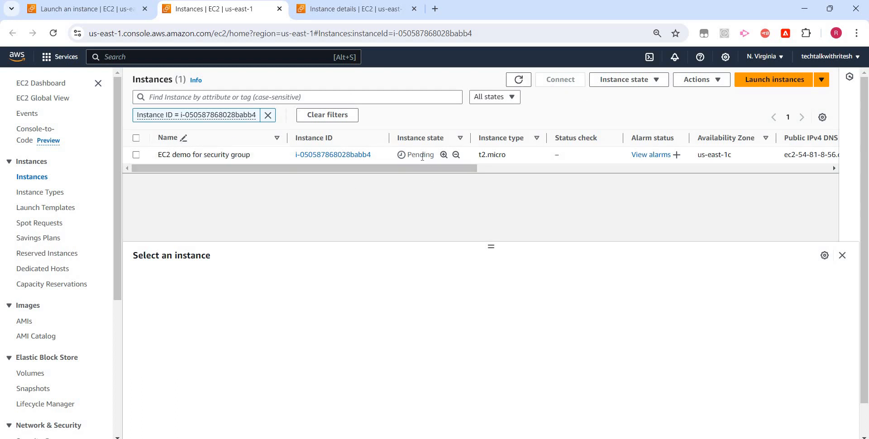
- Select the "EC2 demo for security group" instance and examine its security details, attached security group and inbound rules
click(137, 155)
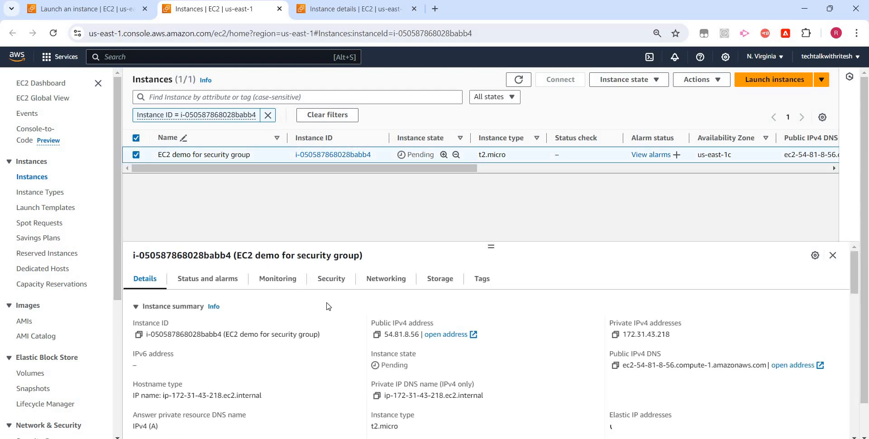
click(340, 283)
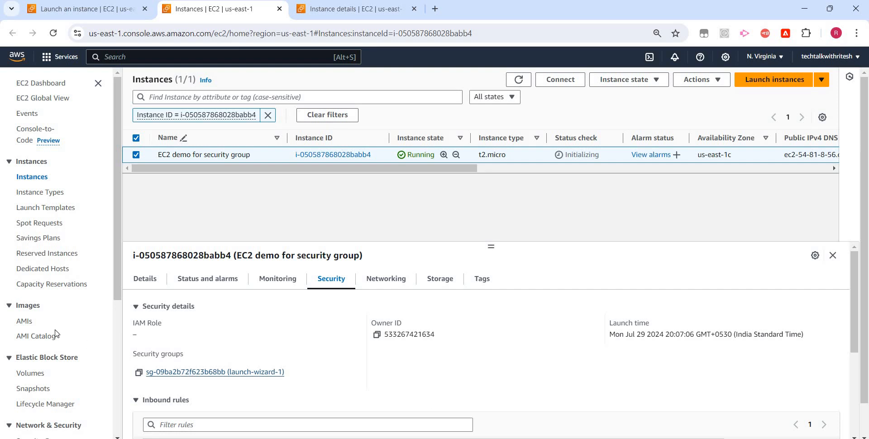
scroll(56, 296, down, 2)
scroll(54, 246, down, 2)
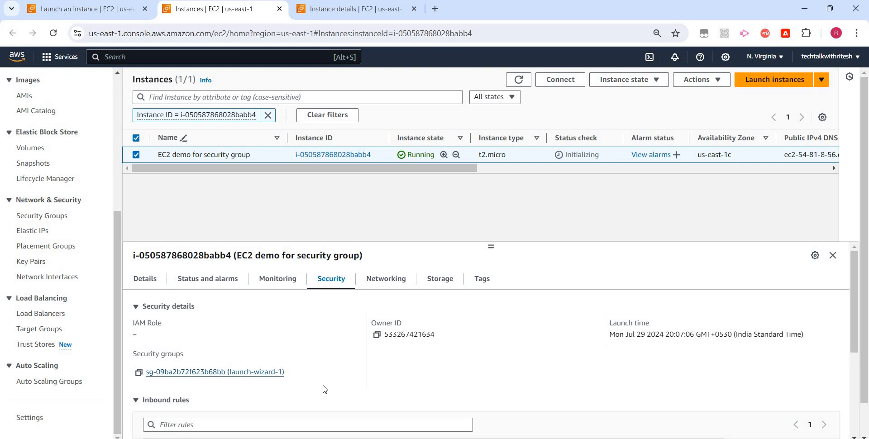
scroll(203, 353, down, 3)
scroll(176, 360, up, 3)
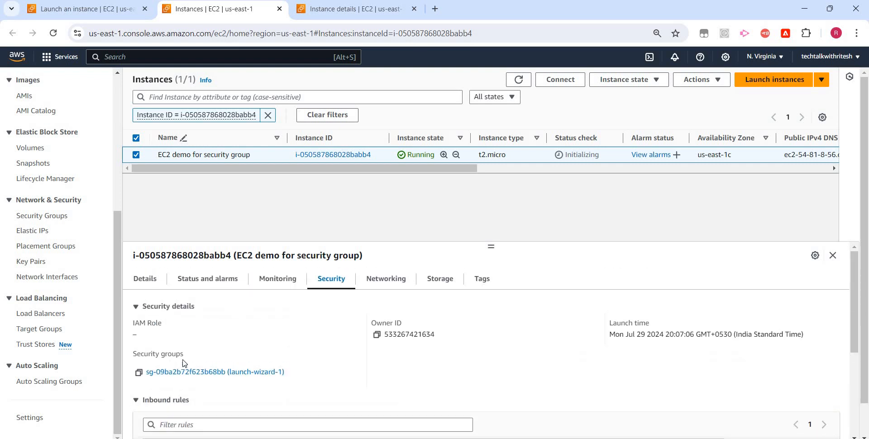
scroll(190, 357, down, 1)
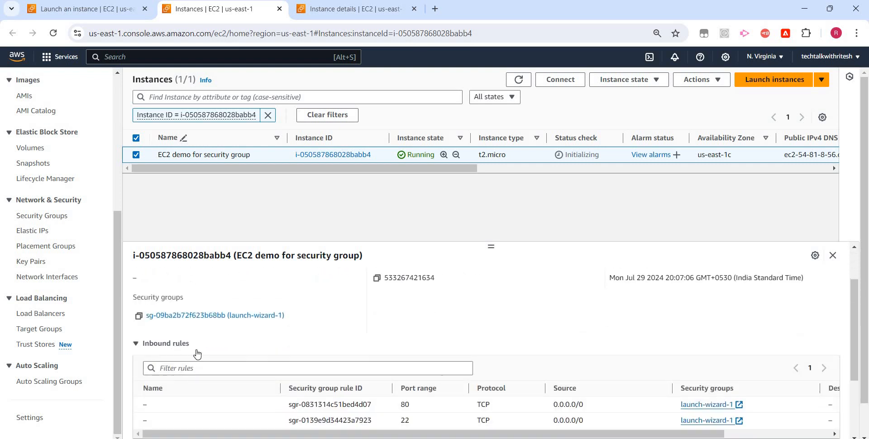
- Review the inbound and outbound rules in the security details of the "EC2 demo for security group" instance
scroll(296, 368, down, 2)
scroll(296, 367, up, 1)
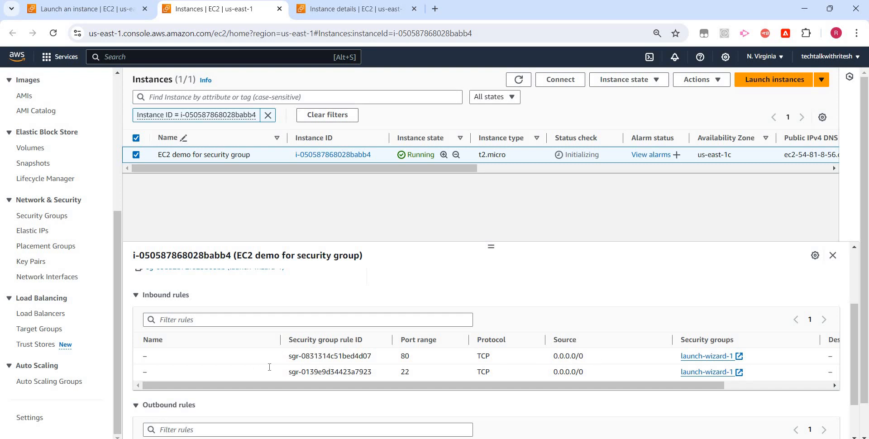
scroll(197, 369, down, 1)
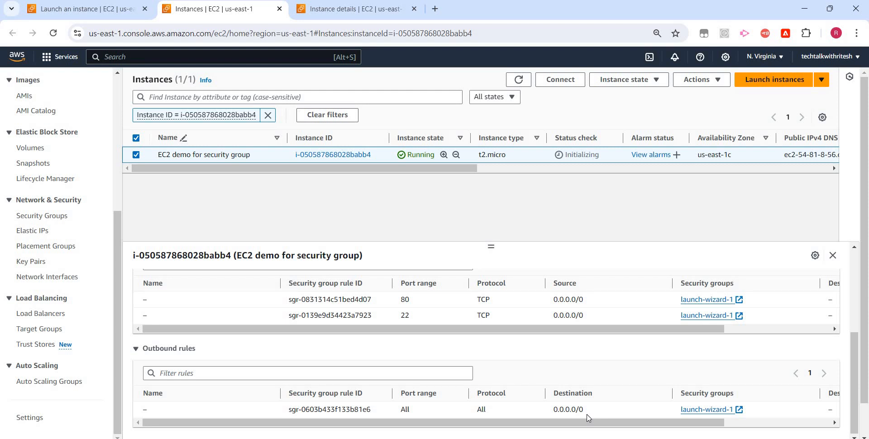
scroll(360, 337, up, 5)
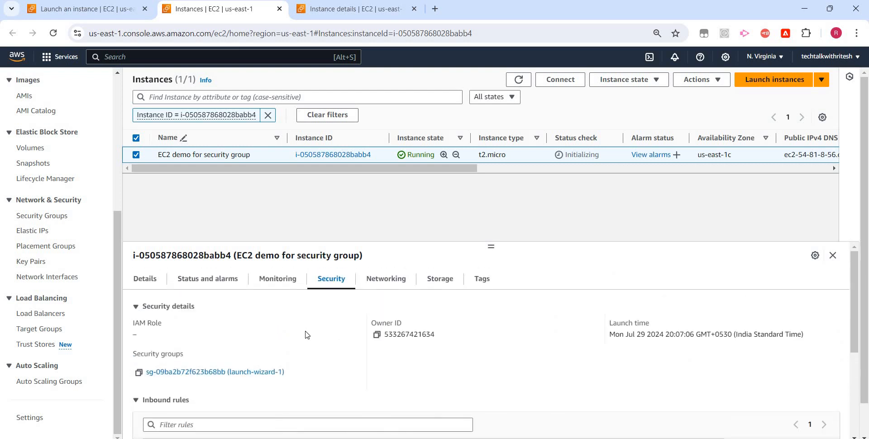
- Open the launch-wizard-1 security group and examine its outbound rules, including the destination, and its inbound rules
click(252, 373)
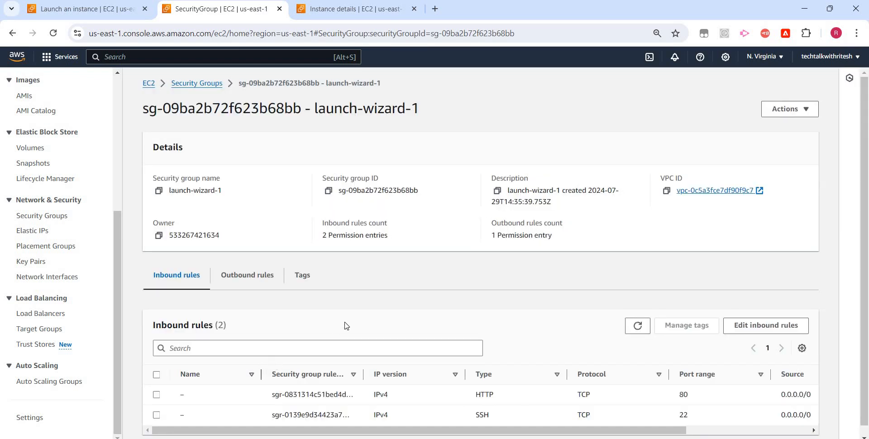
scroll(595, 375, down, 1)
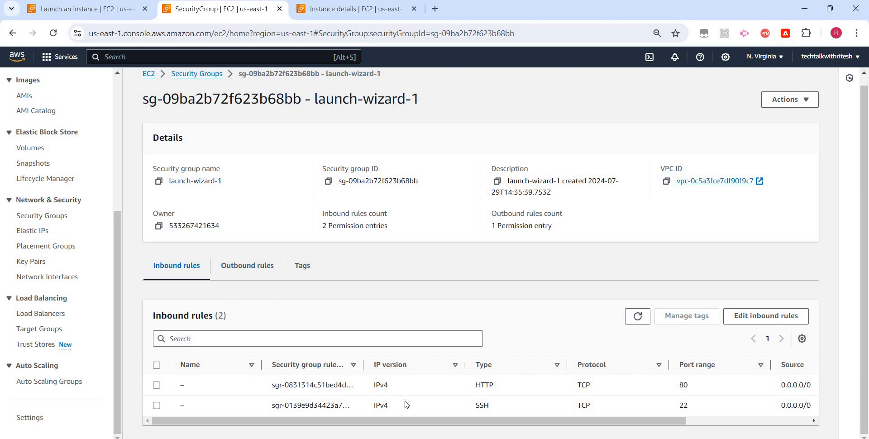
click(253, 267)
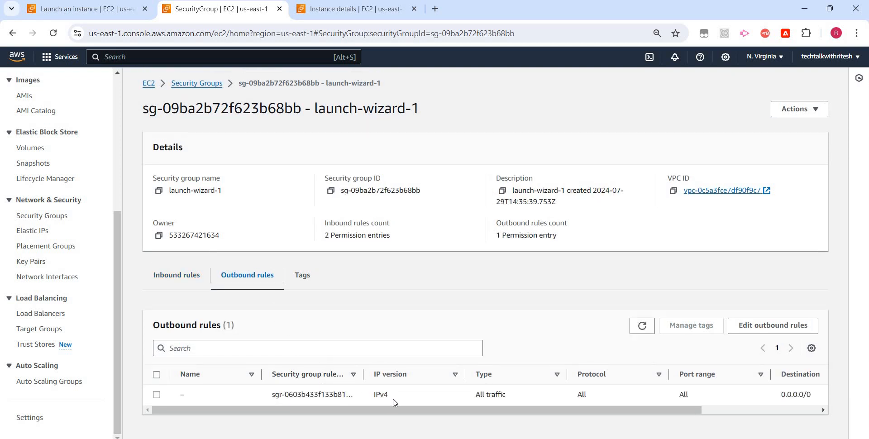
drag(664, 411, 756, 423)
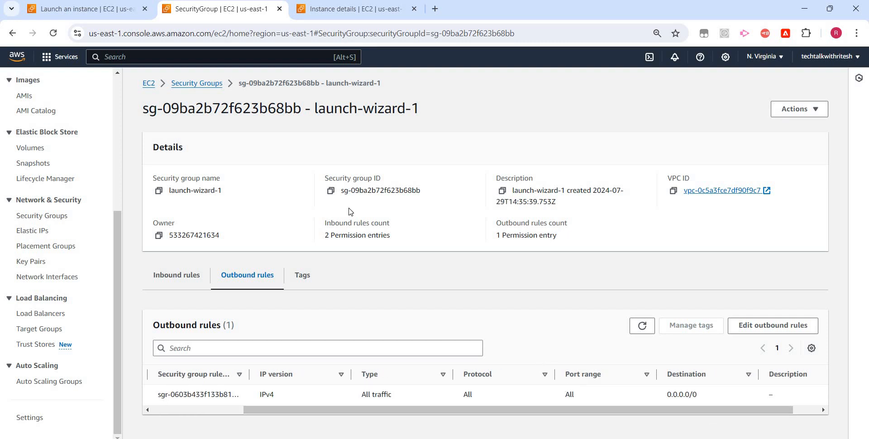
click(192, 278)
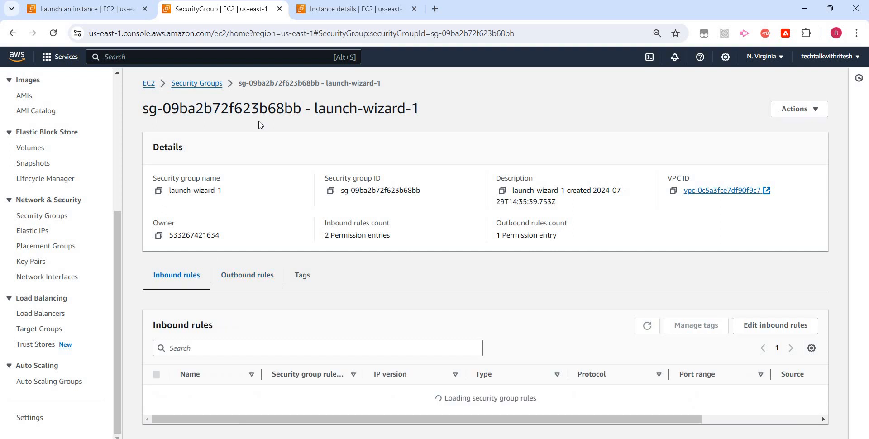
- Reopen the launched instance from the launch success page and select "EC2 demo for security group" to show its details
click(120, 10)
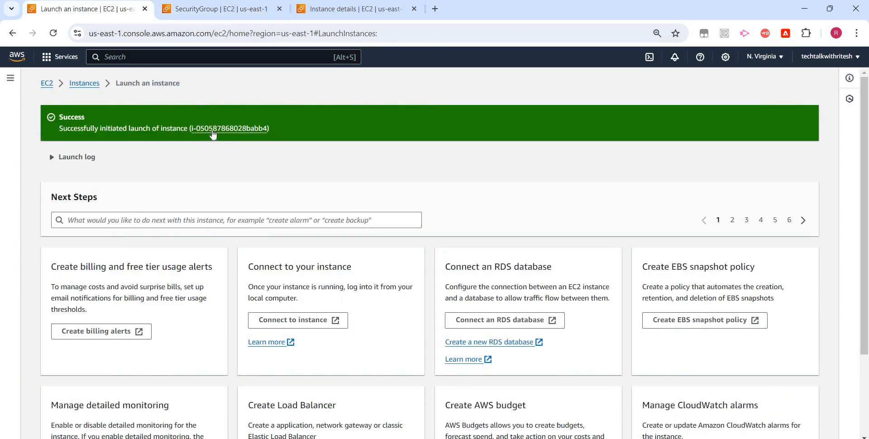
click(214, 129)
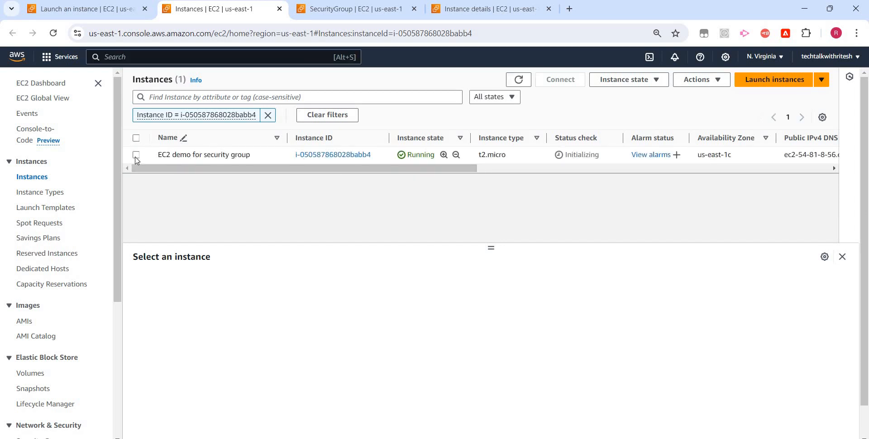
click(136, 154)
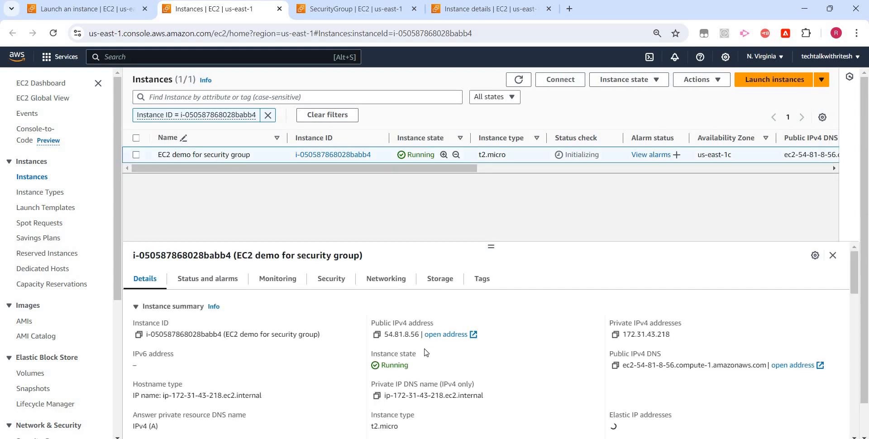
click(473, 336)
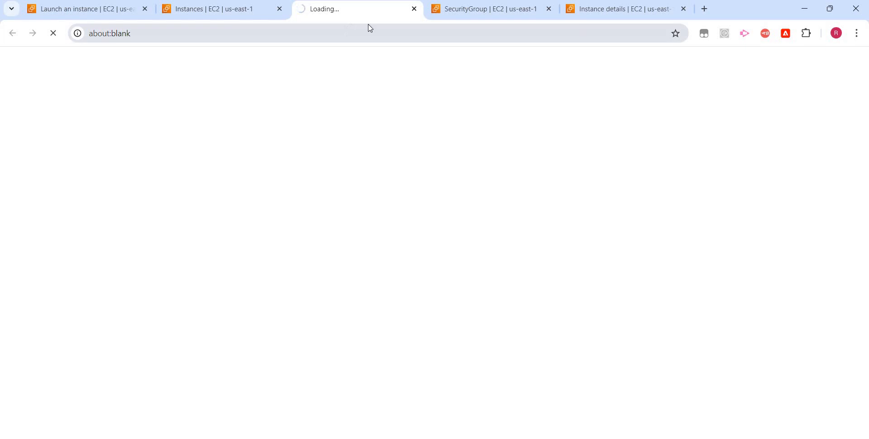
click(414, 10)
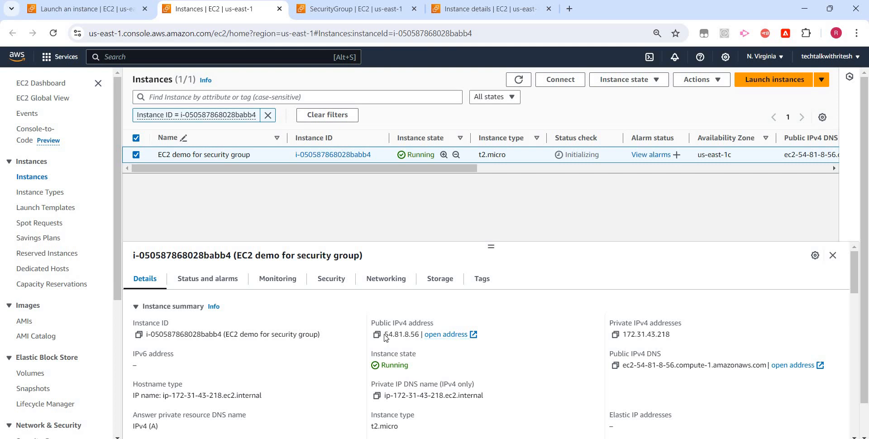
drag(419, 335, 385, 337)
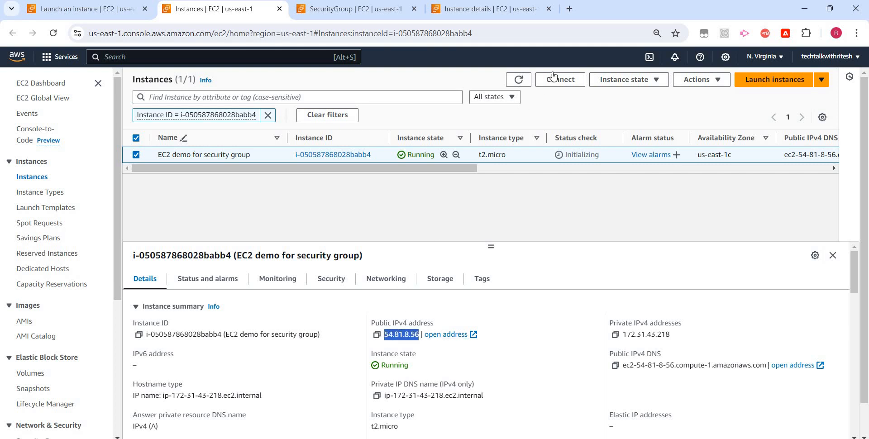
key(ctrl+t)
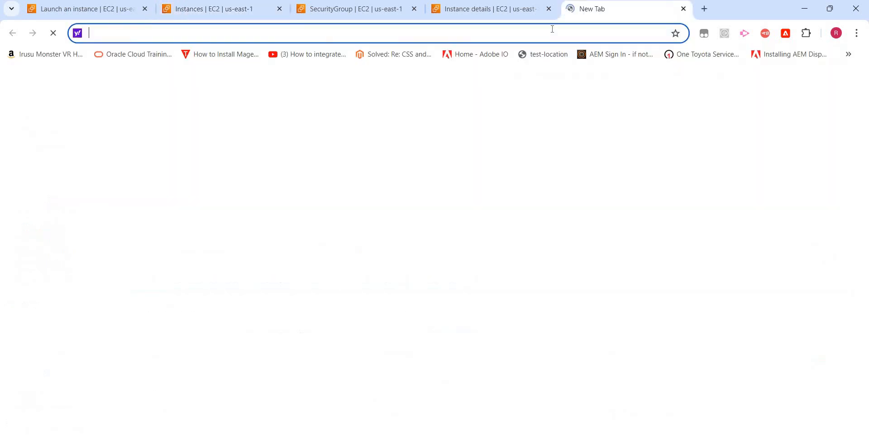
text(htt)
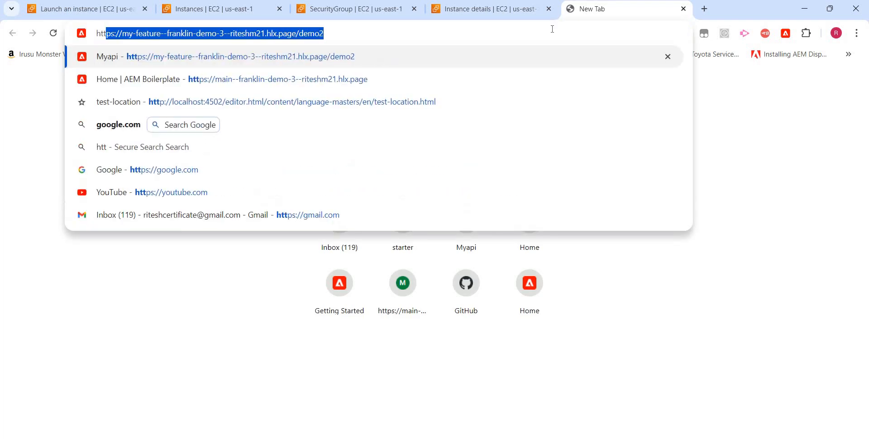
text(p://)
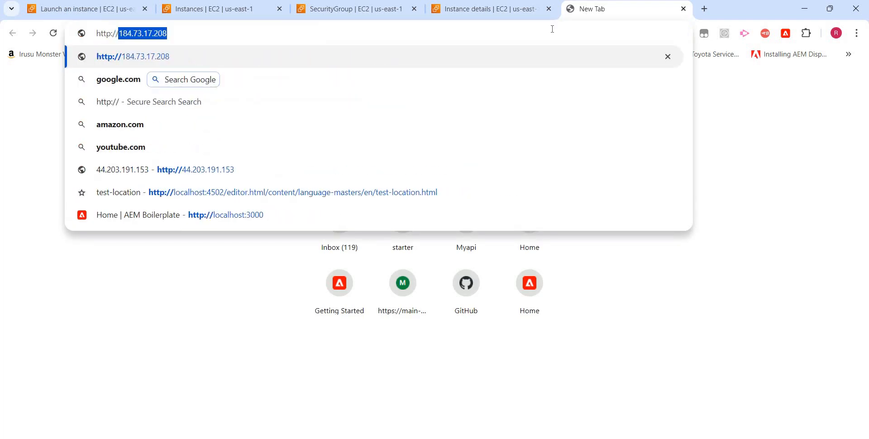
text(54.81.8.56)
key(Return)
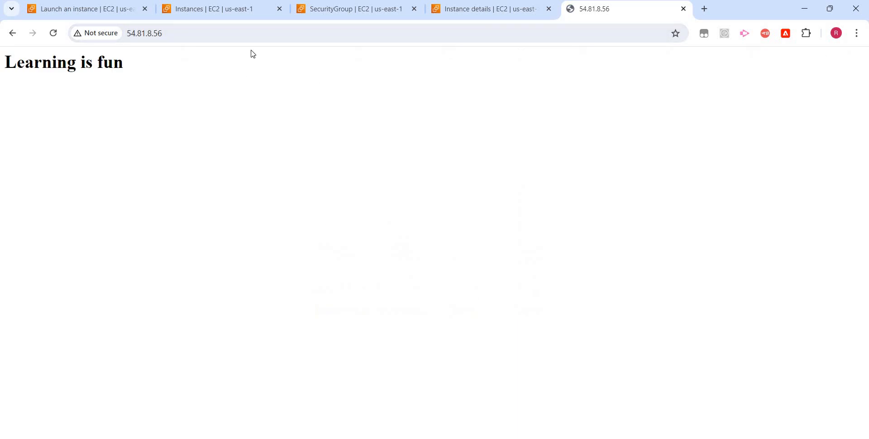
- Delete the HTTP port 80 inbound rule from the launch-wizard-1 security group and save the rules
click(233, 14)
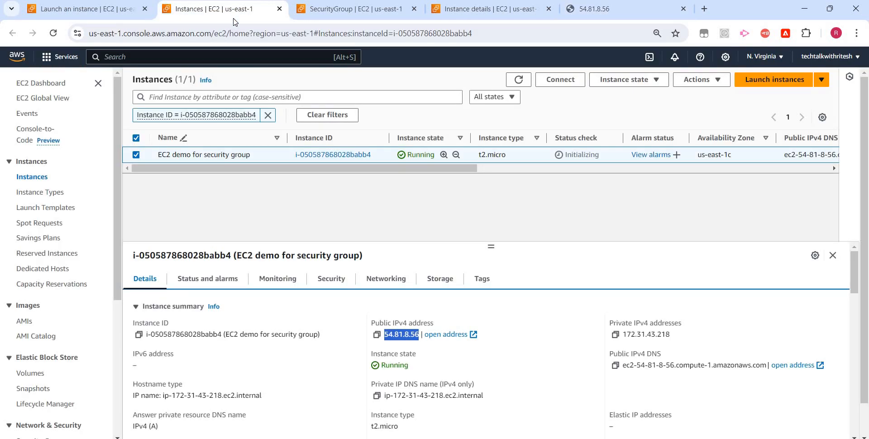
click(333, 15)
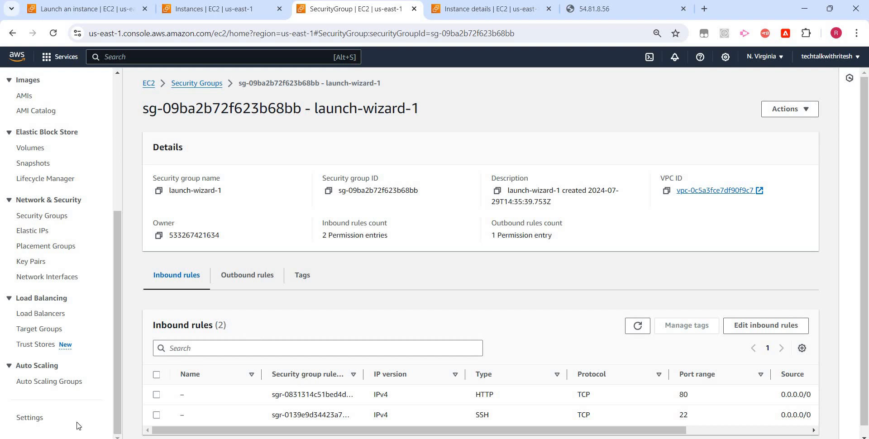
scroll(575, 388, down, 1)
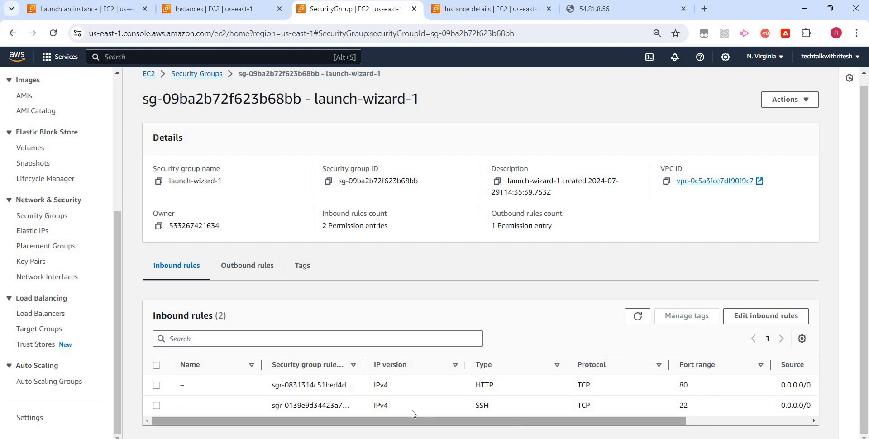
click(157, 385)
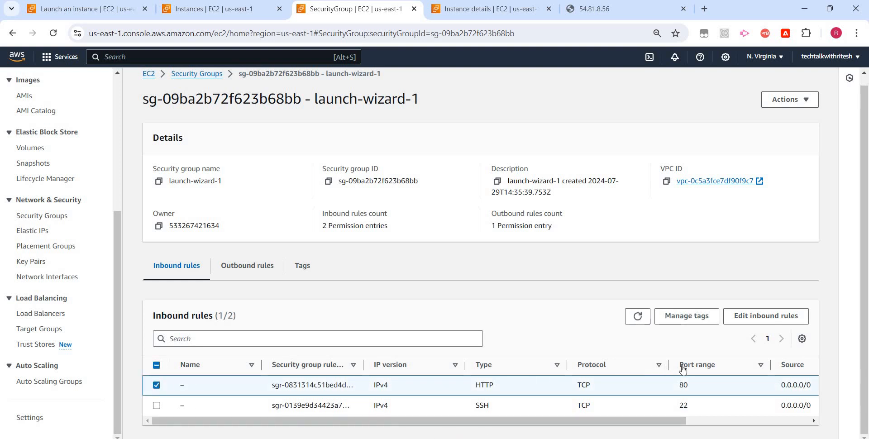
click(753, 319)
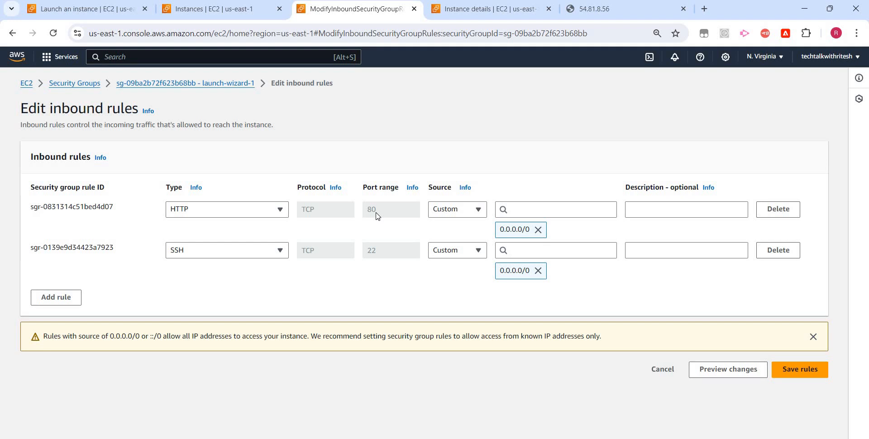
click(783, 213)
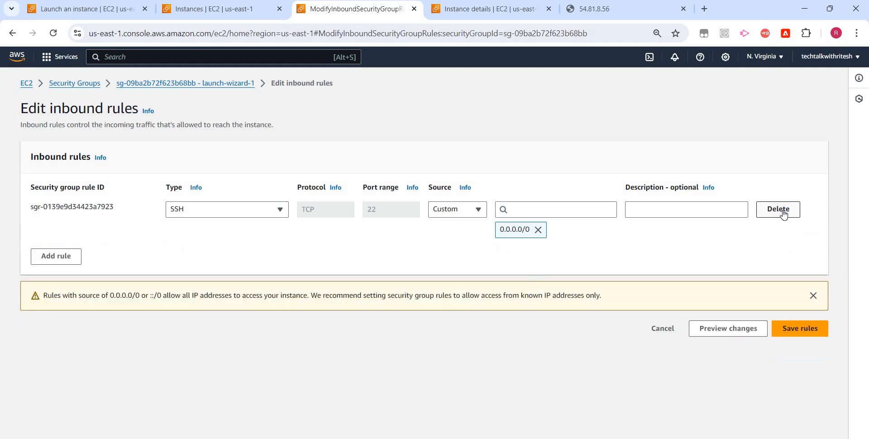
click(798, 337)
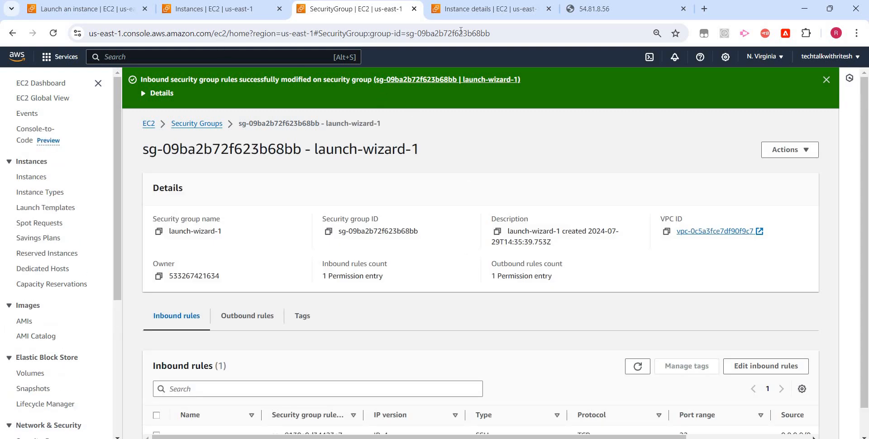
- Duplicate the browser tab showing 54.81.8.56 and reload the page in the copy to test HTTP access
click(588, 9)
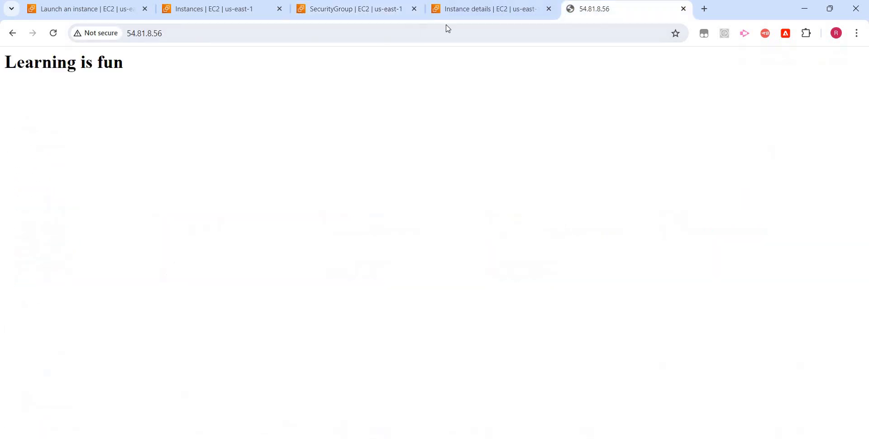
right_click(581, 13)
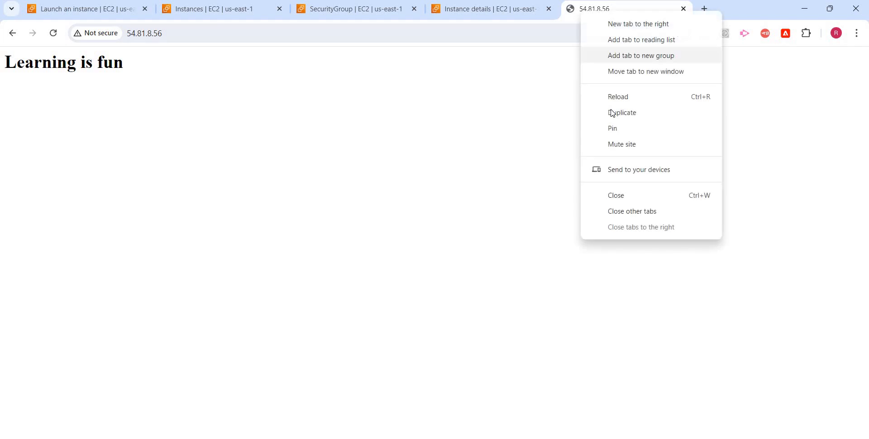
key(Return)
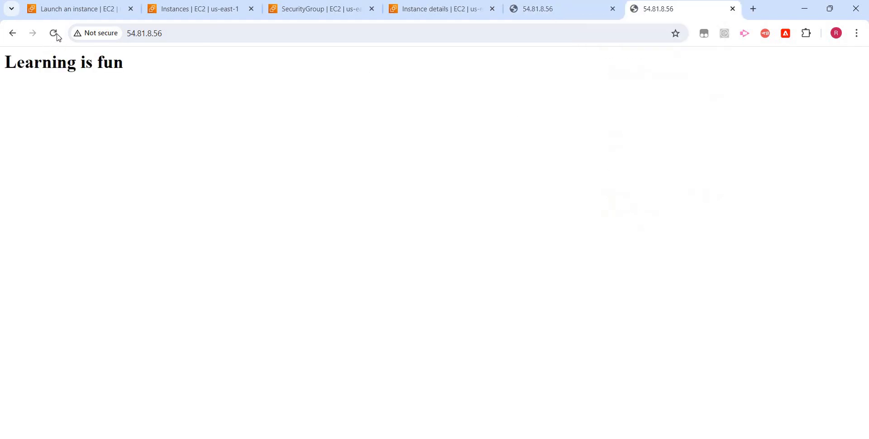
click(54, 33)
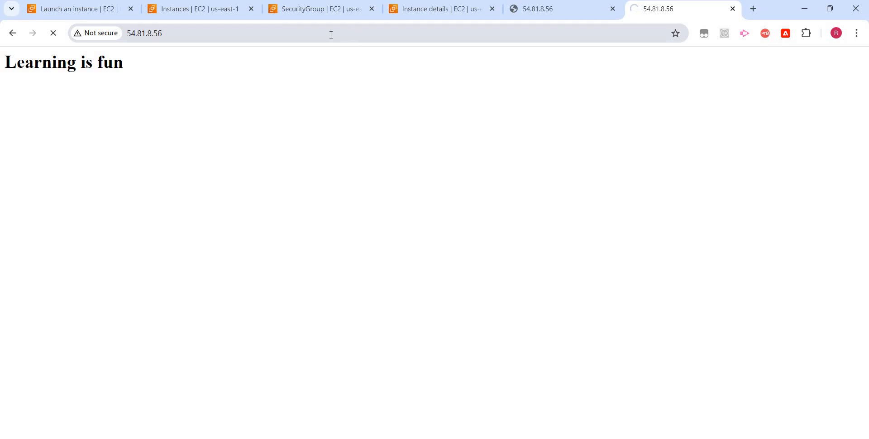
click(316, 13)
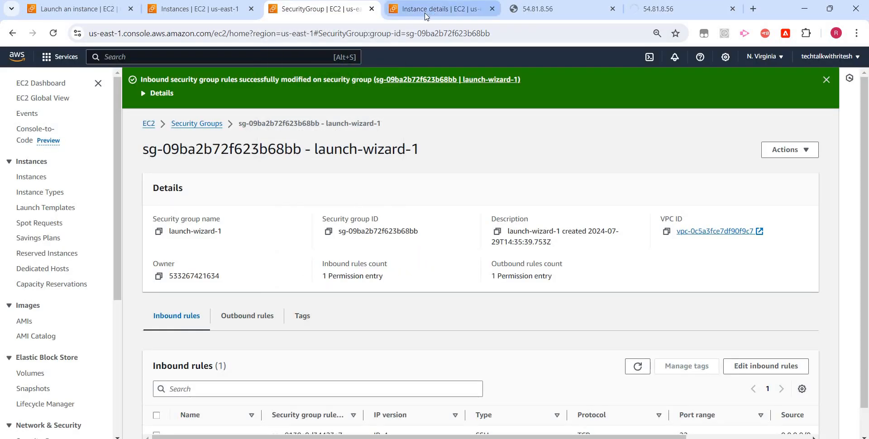
click(430, 9)
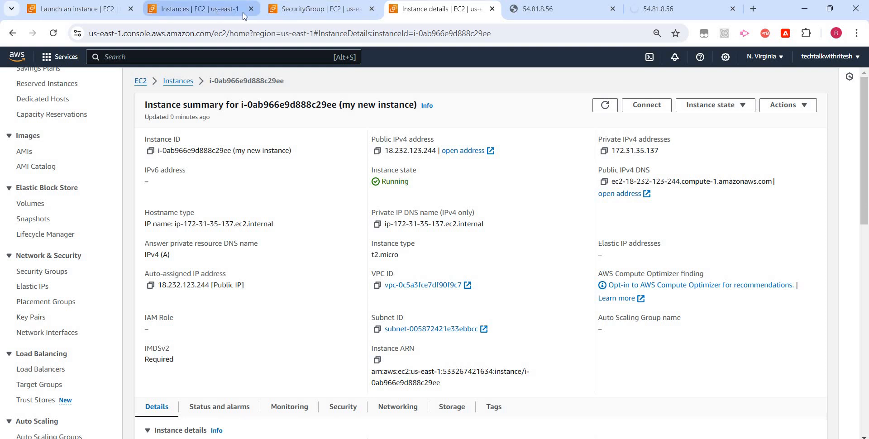
click(219, 14)
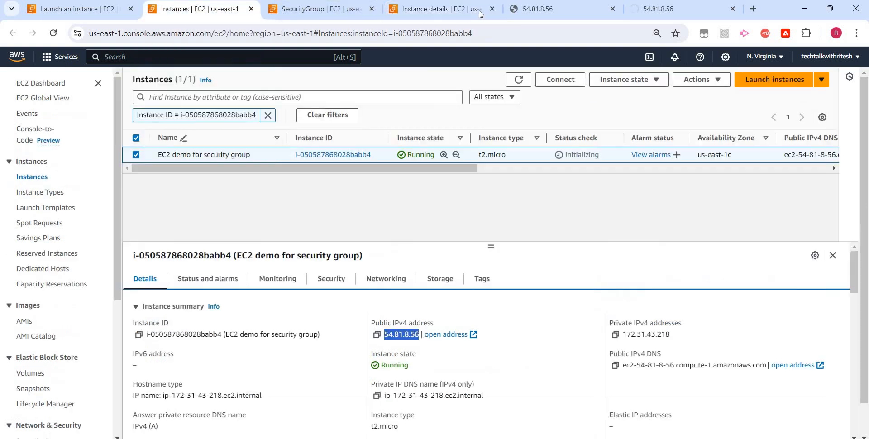
click(451, 12)
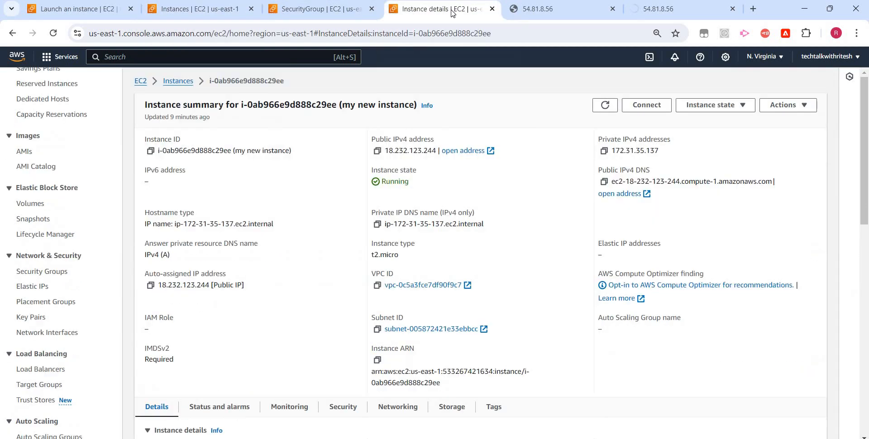
- Add an HTTP inbound rule with source Anywhere-IPv4 to the launch-wizard-1 security group and save the rules
click(325, 14)
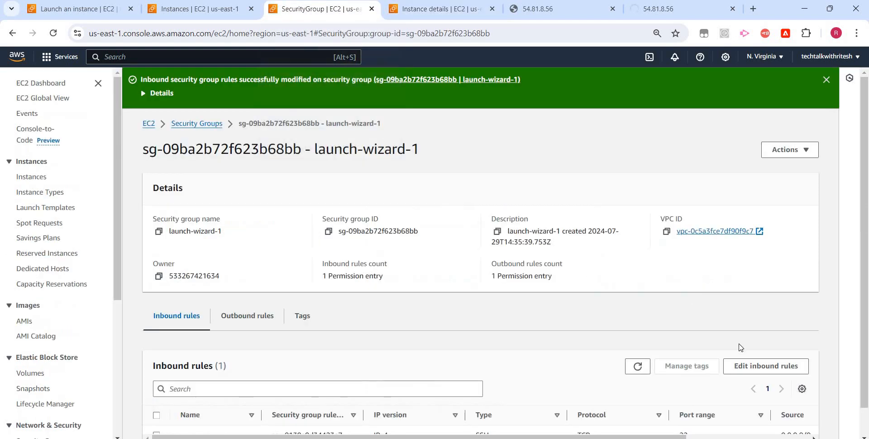
click(765, 336)
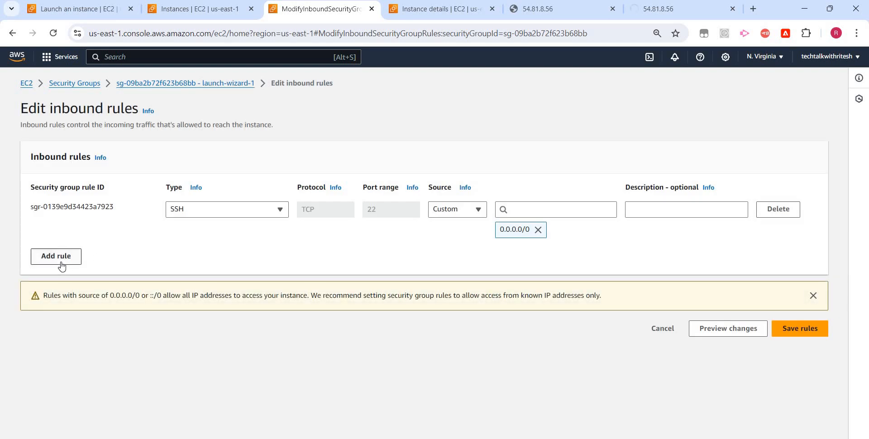
click(63, 265)
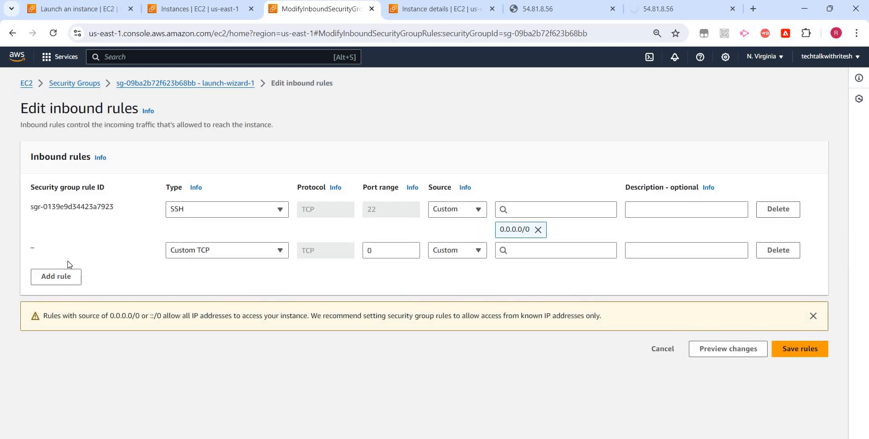
click(275, 253)
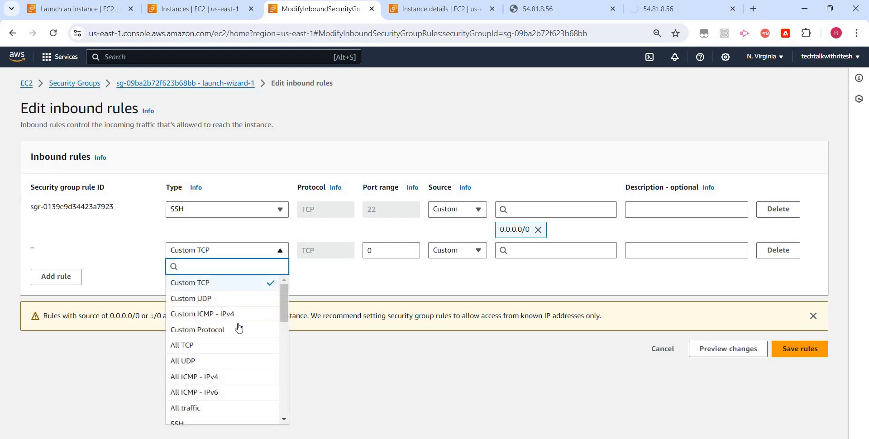
scroll(239, 329, down, 2)
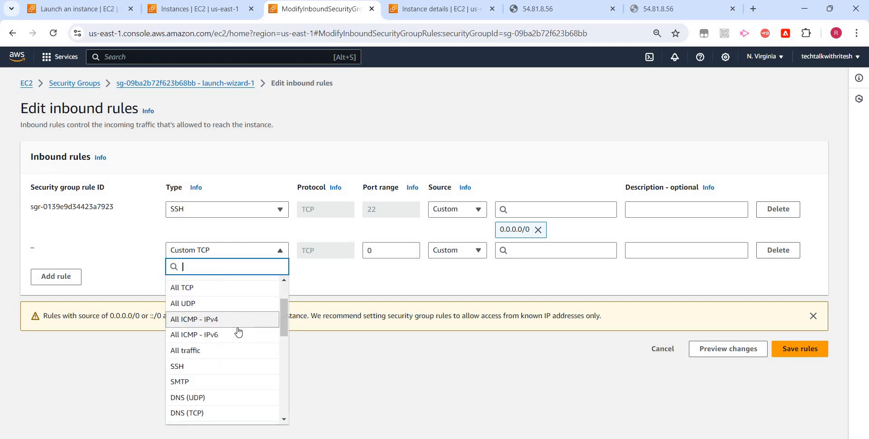
scroll(238, 328, down, 1)
click(215, 374)
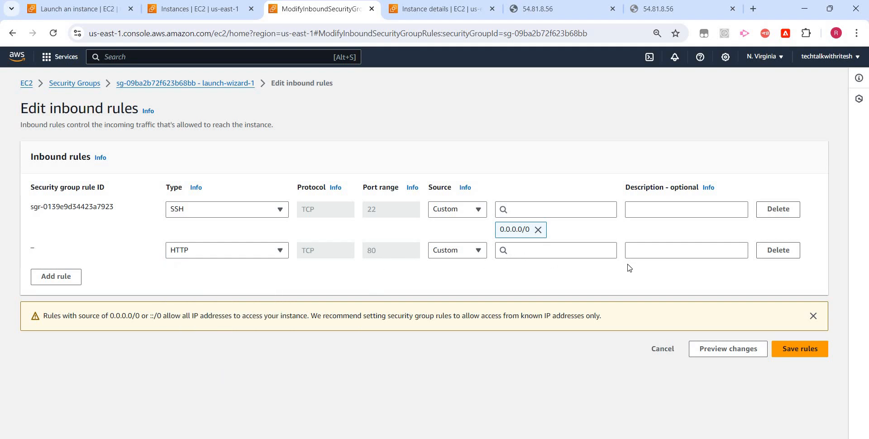
click(477, 253)
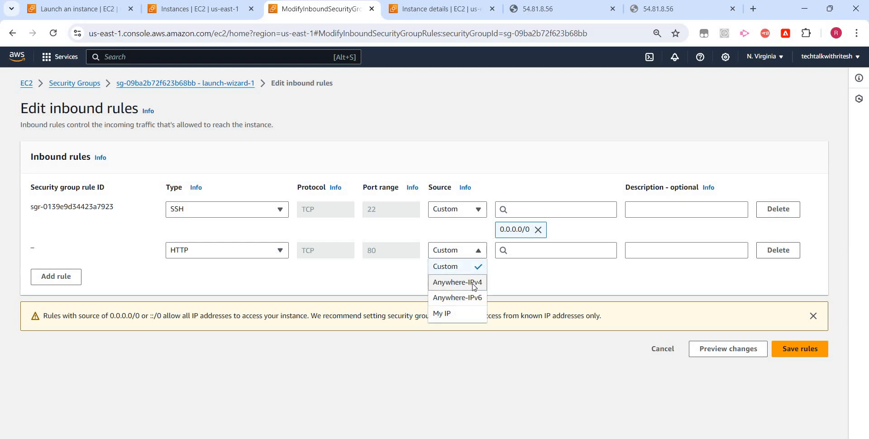
click(463, 283)
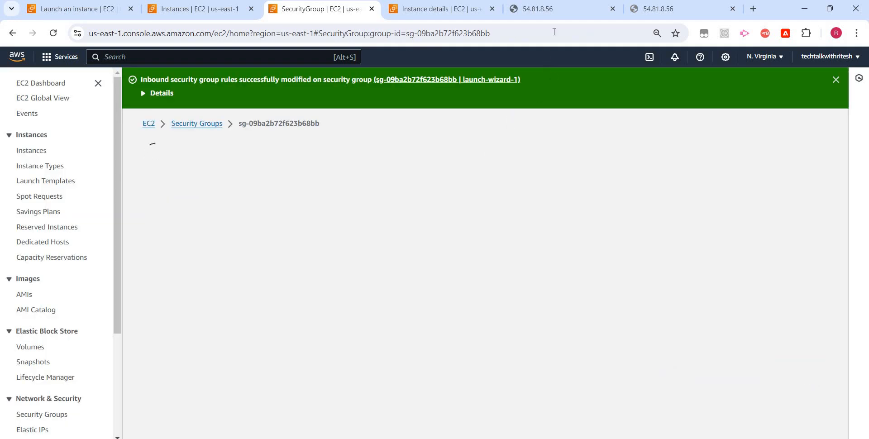
- Reload the duplicated 54.81.8.56 page to retest HTTP access to the web server
click(648, 12)
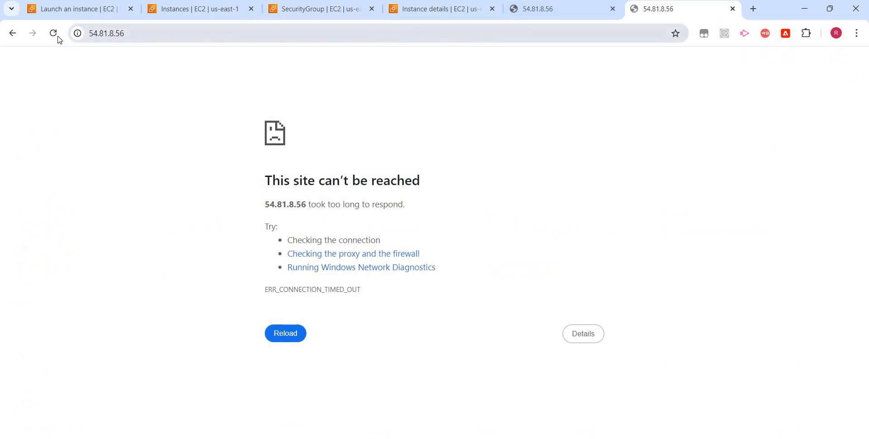
click(54, 34)
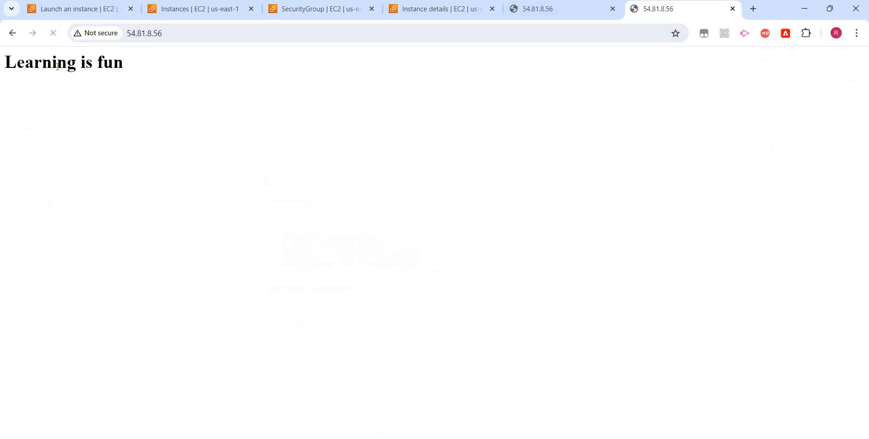
- Add another inbound rule to the launch-wizard-1 security group and set its type to SMTP
click(321, 14)
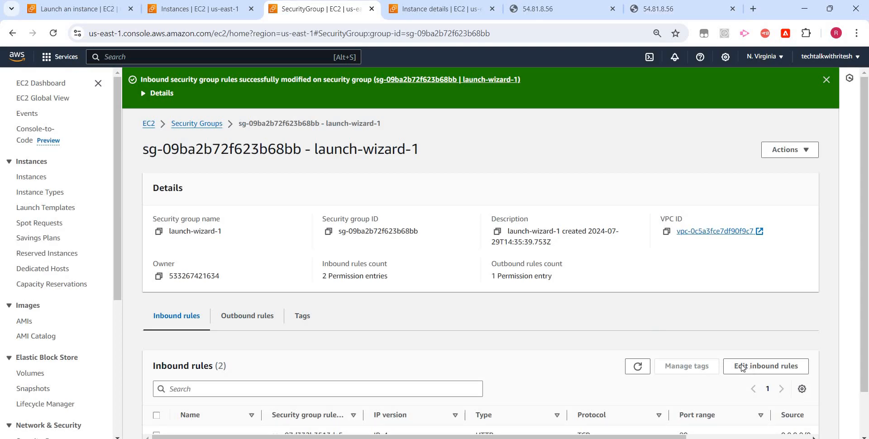
click(742, 367)
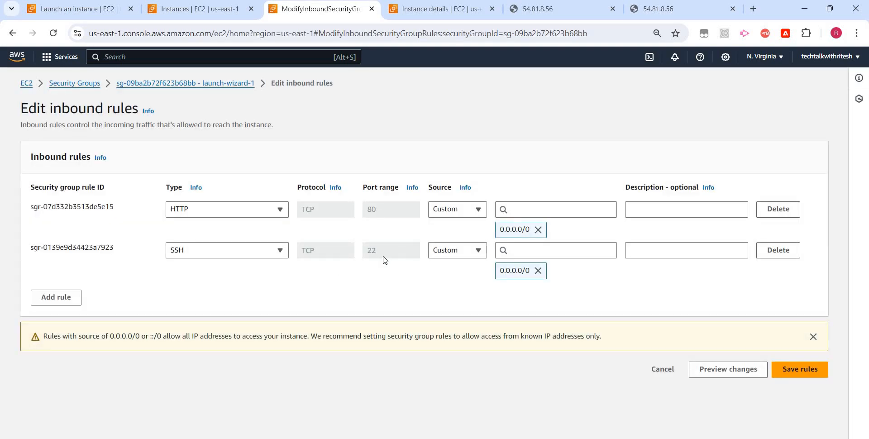
click(74, 300)
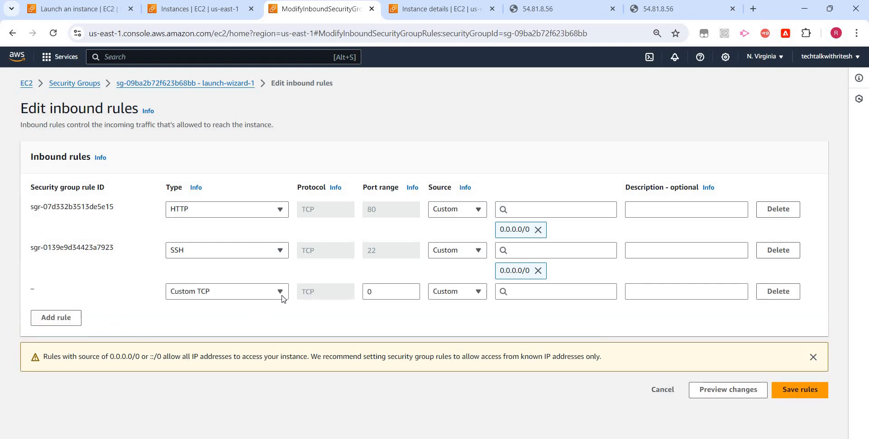
click(281, 297)
click(261, 298)
click(260, 296)
scroll(222, 197, down, 3)
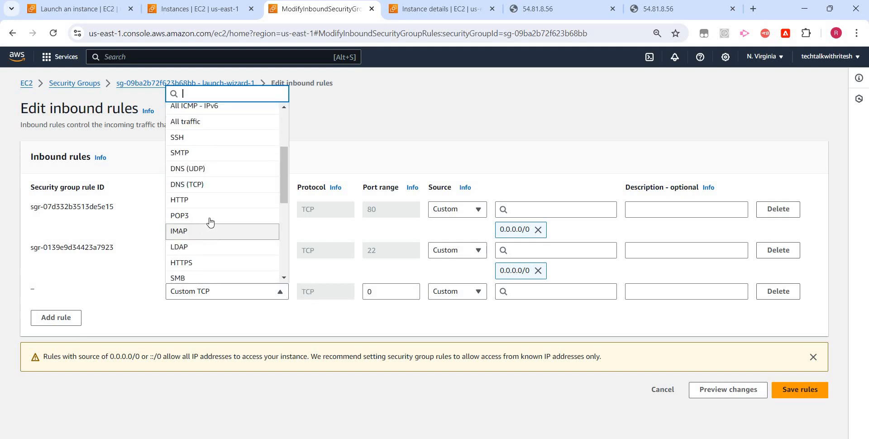
click(206, 152)
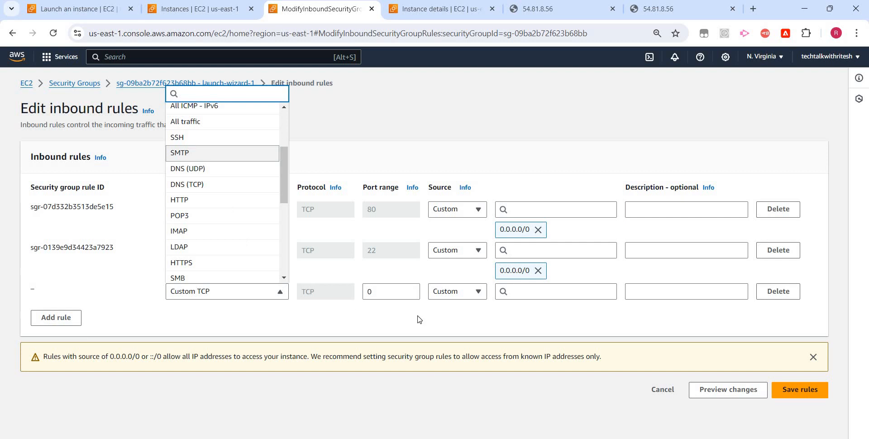
- Change the new inbound rule's type to HTTPS and browse the other available protocol types
click(265, 297)
scroll(228, 243, down, 1)
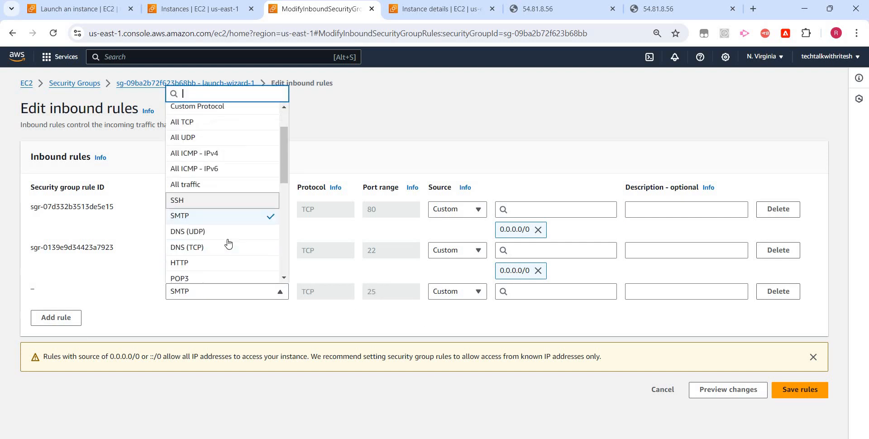
scroll(231, 263, down, 3)
click(231, 262)
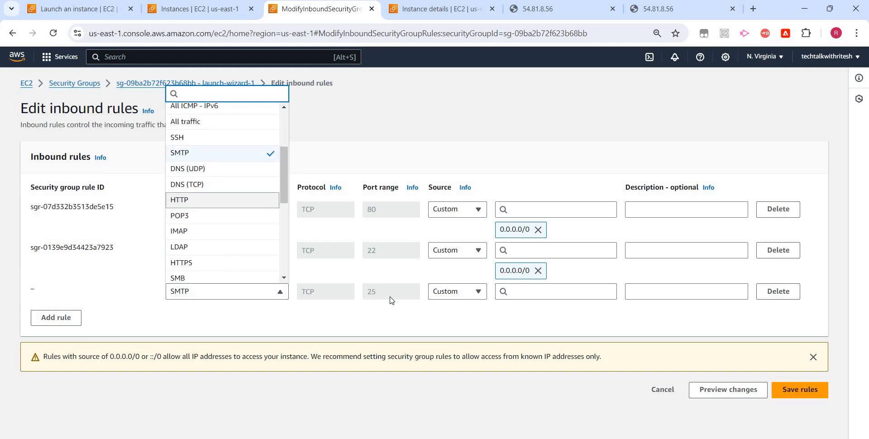
click(280, 294)
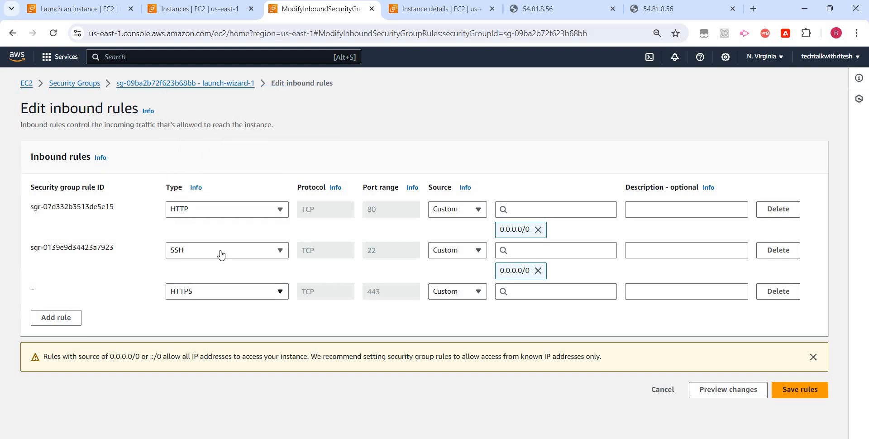
scroll(202, 248, down, 3)
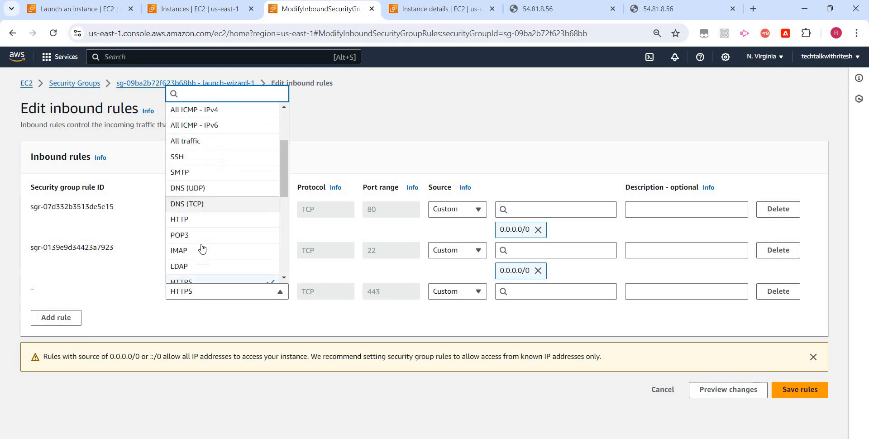
scroll(202, 248, down, 2)
scroll(202, 247, down, 3)
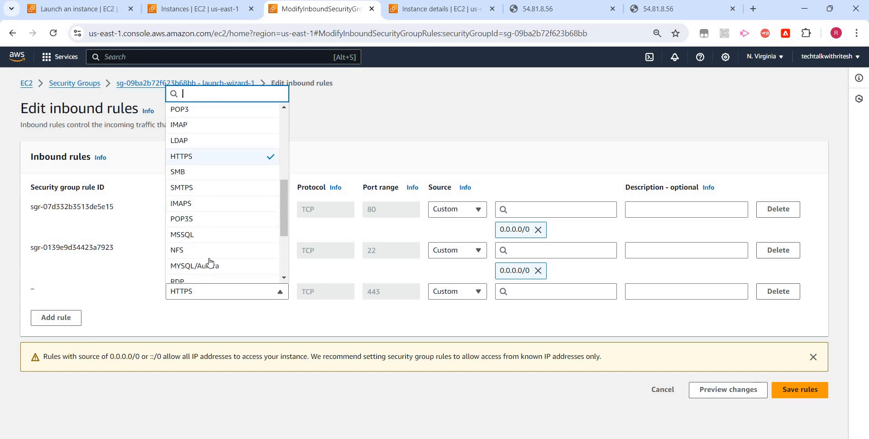
click(458, 312)
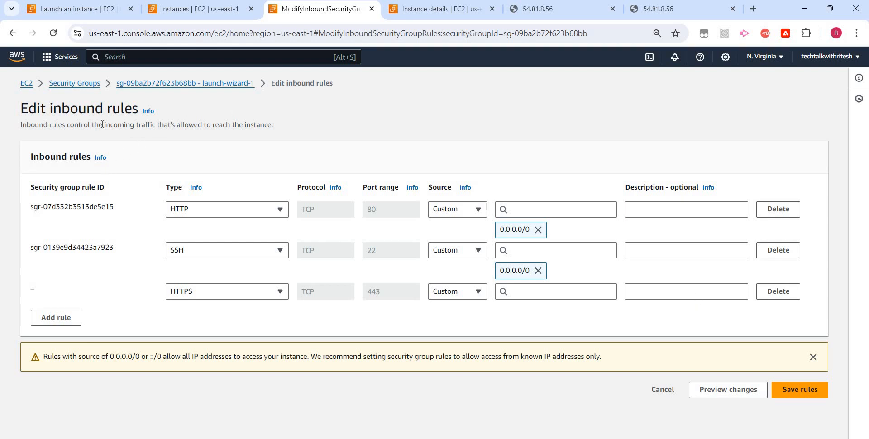
- Select all security groups in the Security Groups list, delete them with the confirmation text "delete", and refresh the list
click(82, 88)
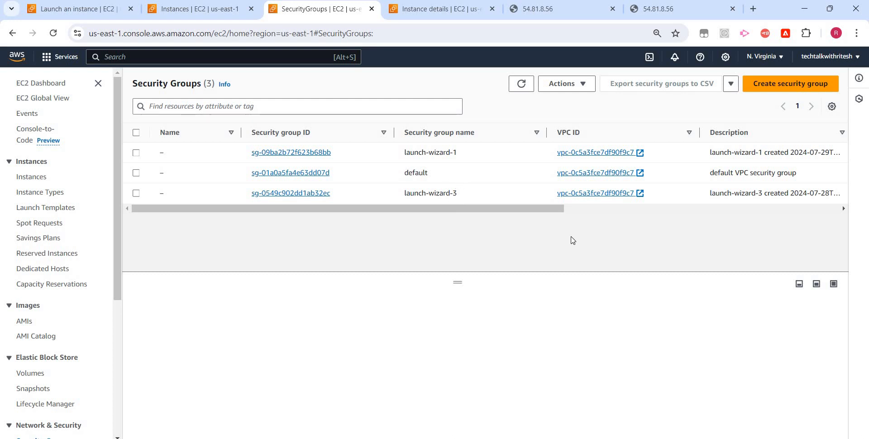
click(138, 134)
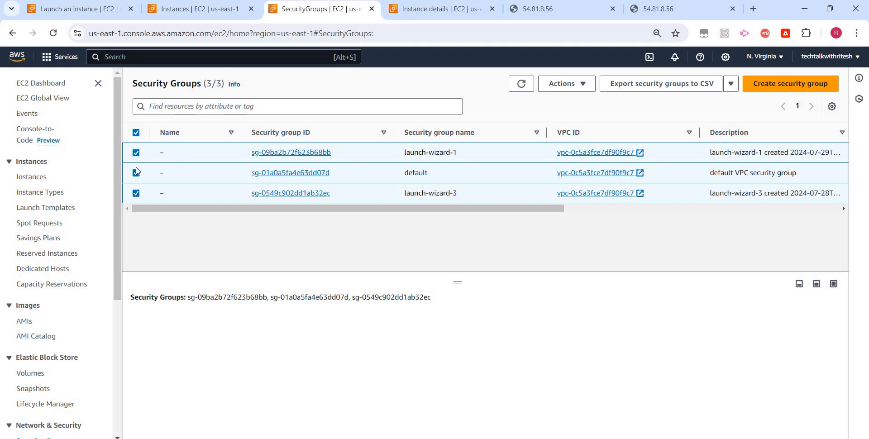
click(573, 84)
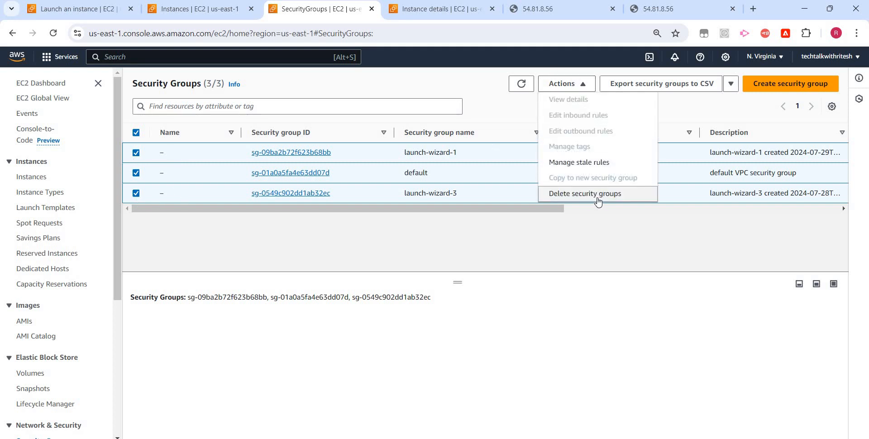
click(597, 194)
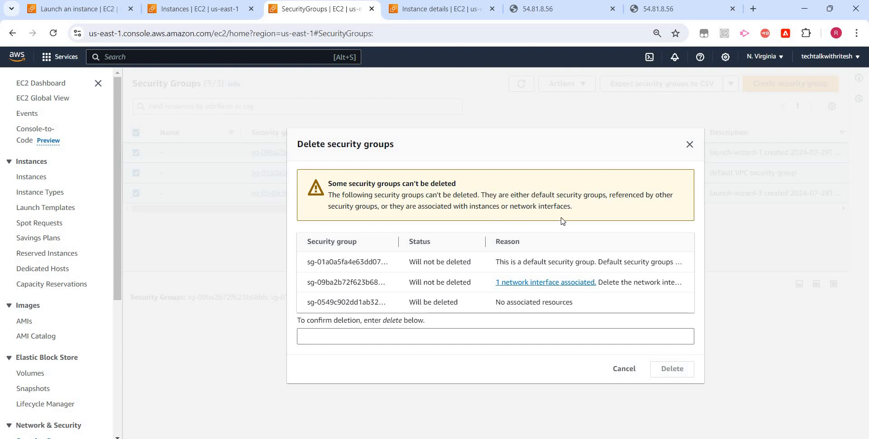
click(346, 339)
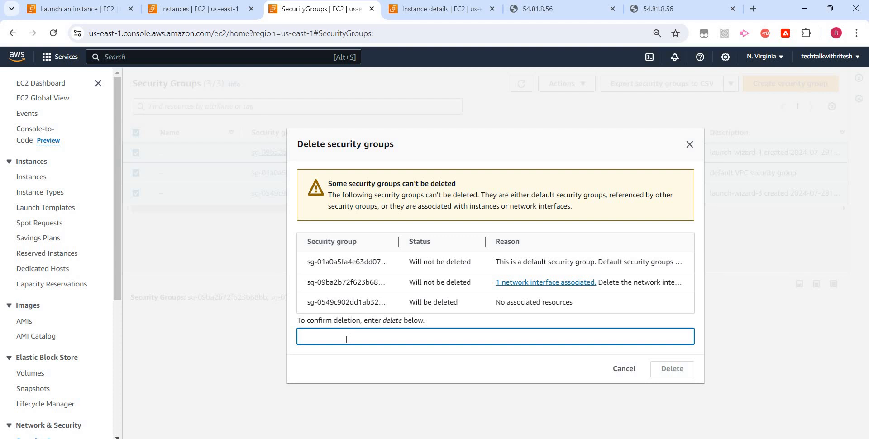
text(delete)
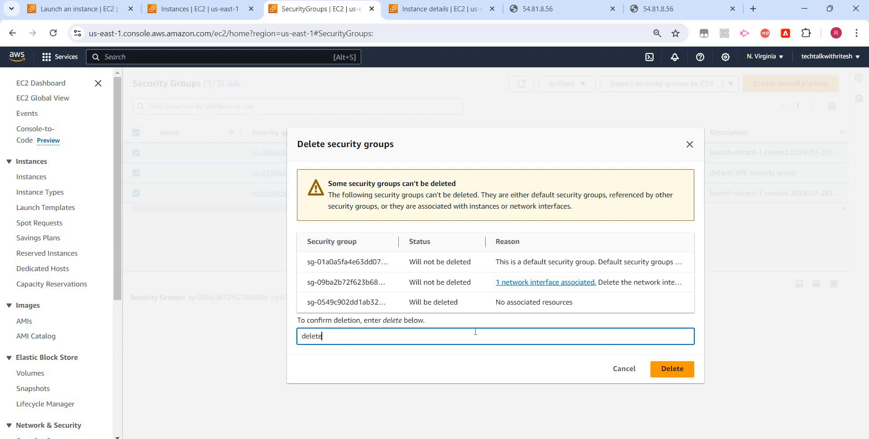
click(673, 369)
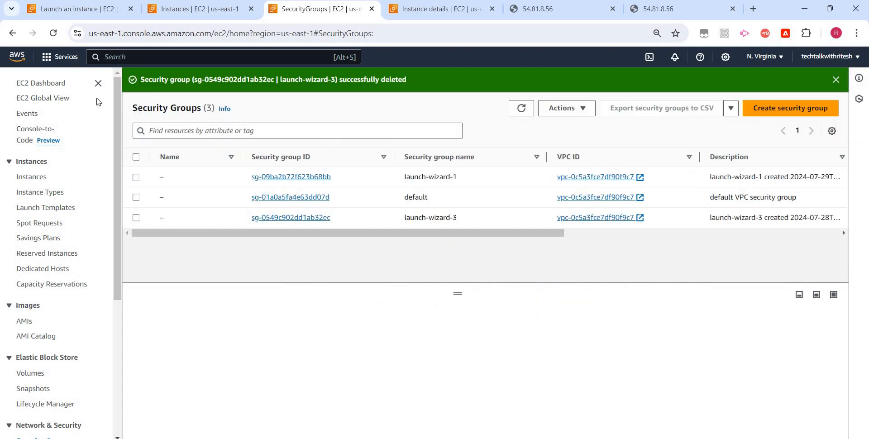
click(520, 114)
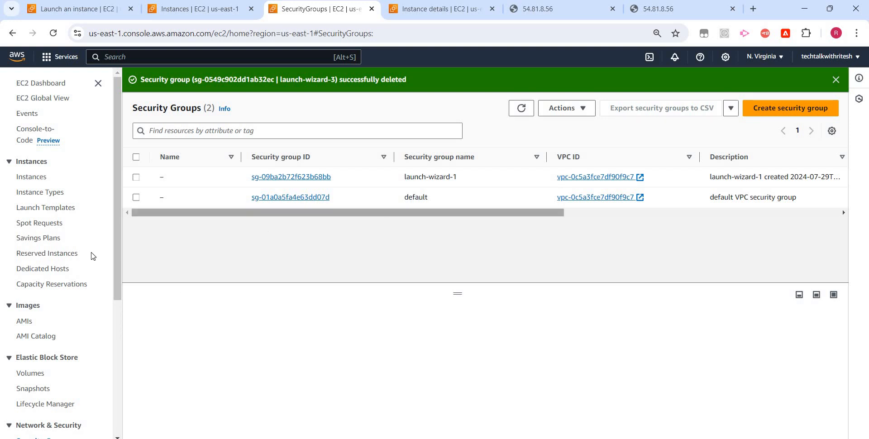
- Examine the security group attached to the "EC2 demo for security group" instance and find launch-wizard-1 in the Security Groups list
click(32, 177)
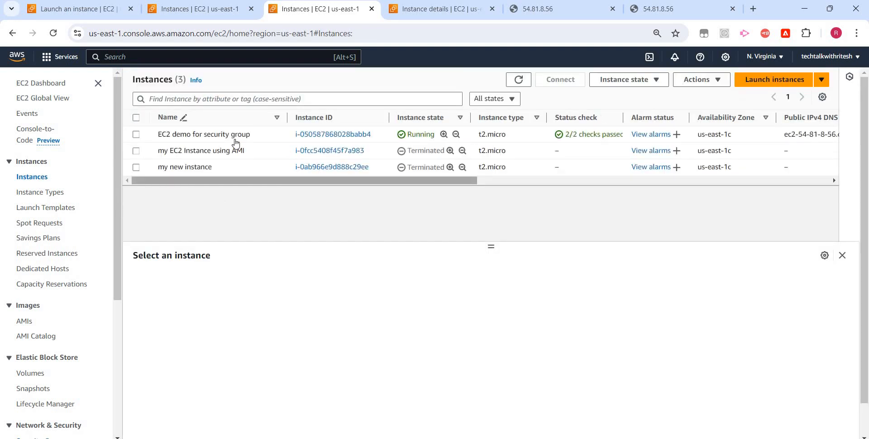
click(136, 136)
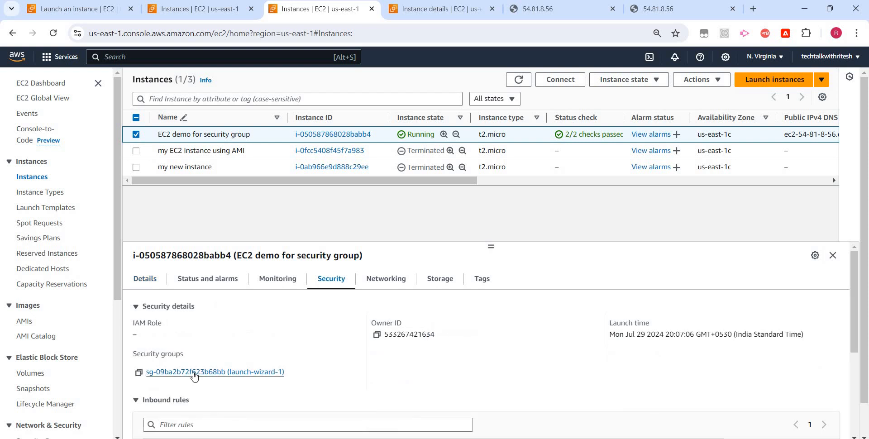
click(194, 373)
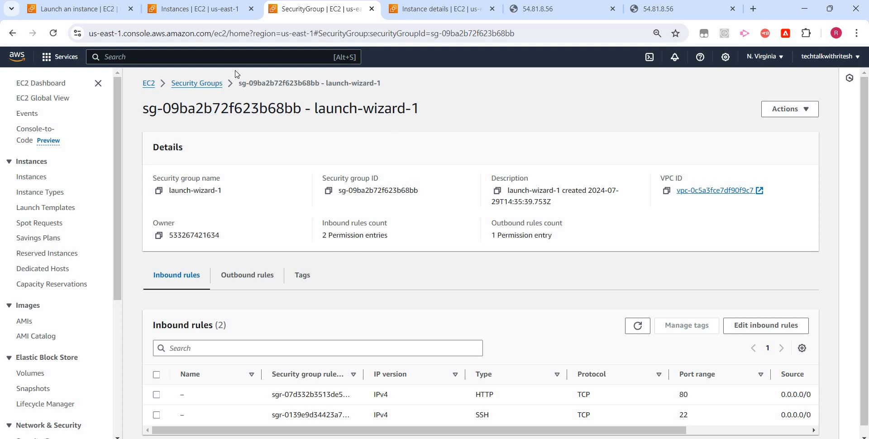
click(206, 91)
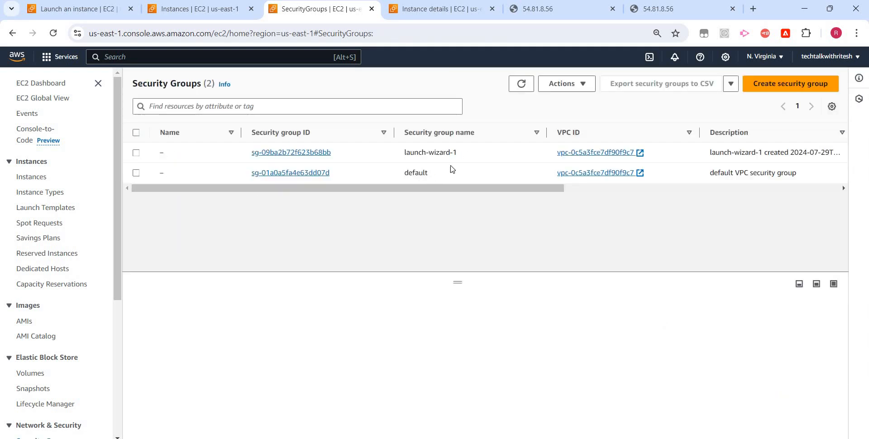
drag(457, 154, 408, 156)
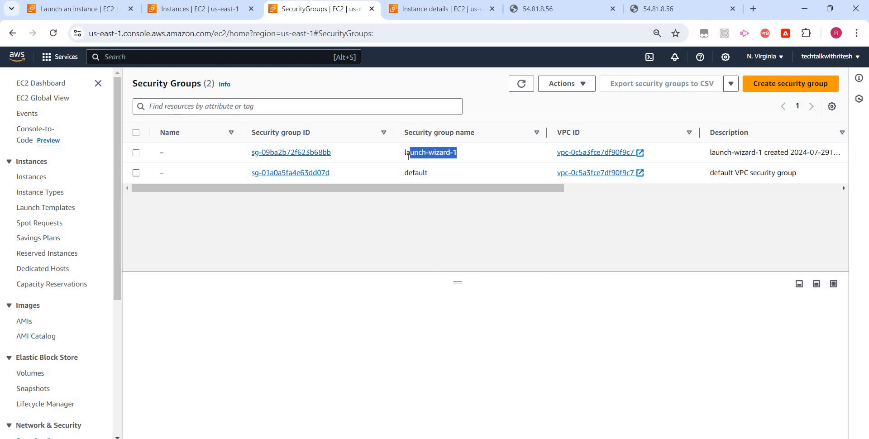